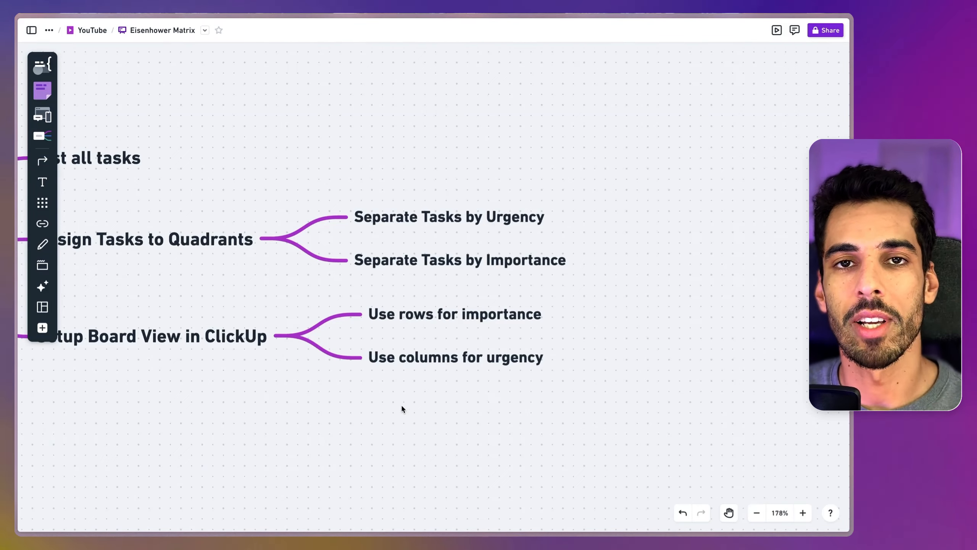
Step: Examine the Eisenhower Matrix board image on the whiteboard, with its urgency columns and importance rows
{"action": "key", "text": "space"}
{"action": "left_click_drag", "start_coordinate": [328, 107], "coordinate": [469, 530]}
{"action": "left_click_drag", "start_coordinate": [385, 162], "coordinate": [382, 529]}
{"action": "left_click_drag", "start_coordinate": [356, 164], "coordinate": [348, 376]}
{"action": "scroll", "coordinate": [349, 374], "scroll_direction": "down", "scroll_amount": 5}
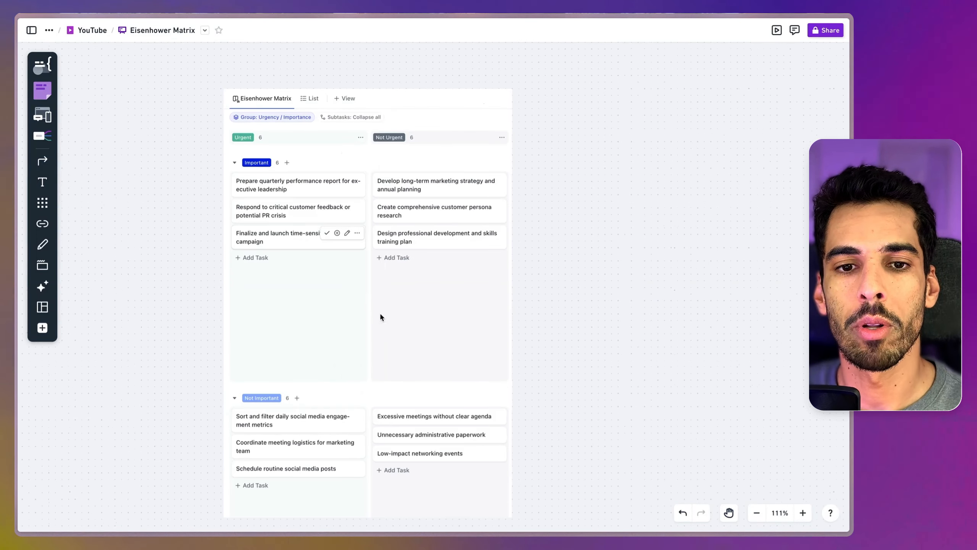
{"action": "scroll", "coordinate": [340, 268], "scroll_direction": "down", "scroll_amount": 3}
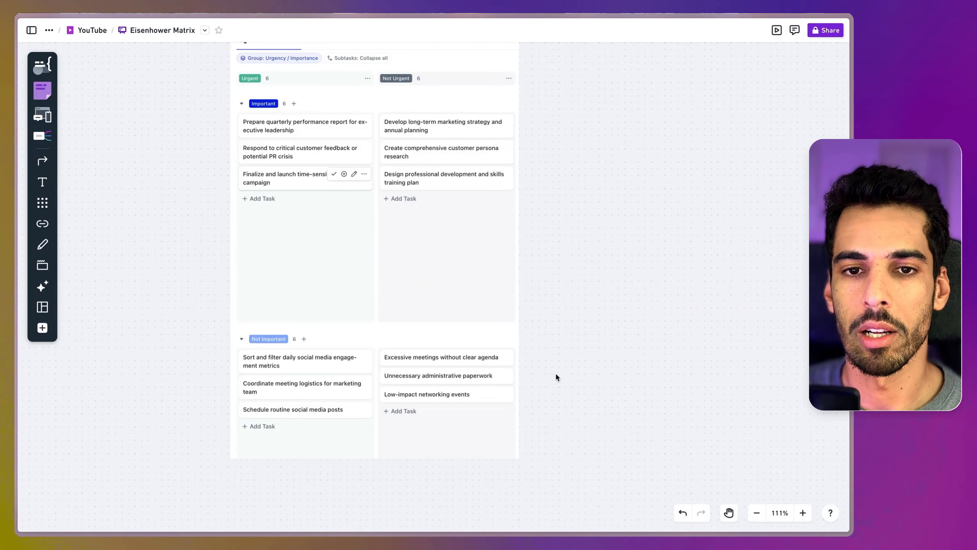
{"action": "scroll", "coordinate": [555, 220], "scroll_direction": "up", "scroll_amount": 2}
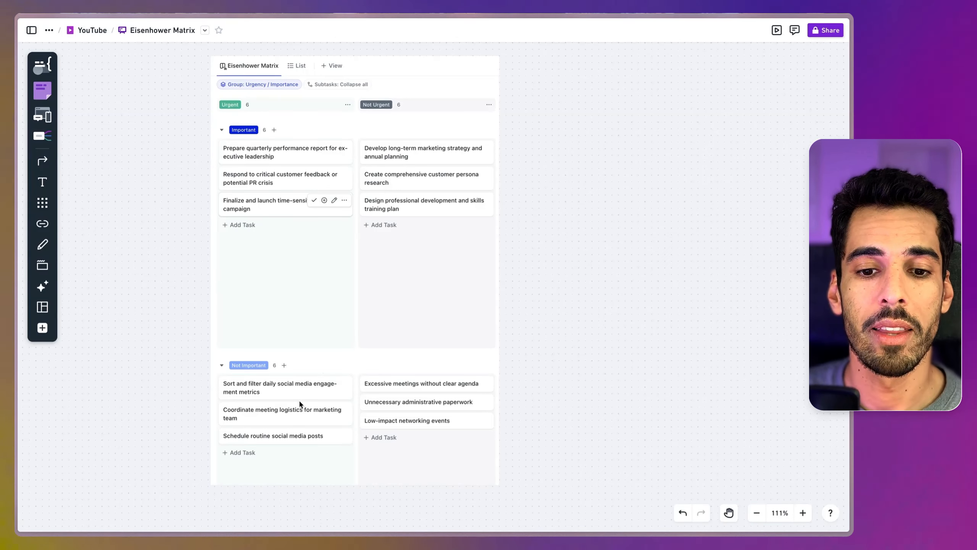
{"action": "scroll", "coordinate": [300, 401], "scroll_direction": "down", "scroll_amount": 1}
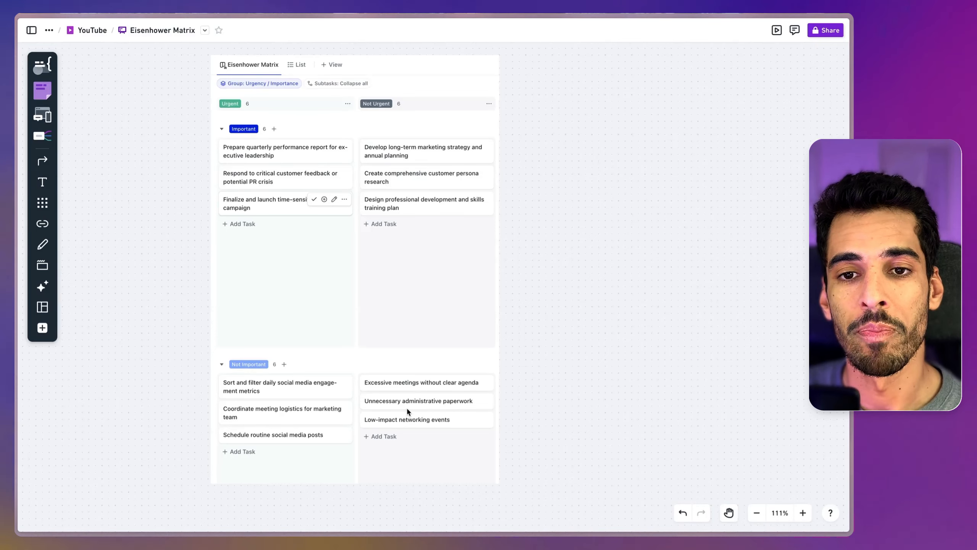
{"action": "scroll", "coordinate": [406, 408], "scroll_direction": "right", "scroll_amount": 1}
{"action": "scroll", "coordinate": [407, 408], "scroll_direction": "up", "scroll_amount": 1}
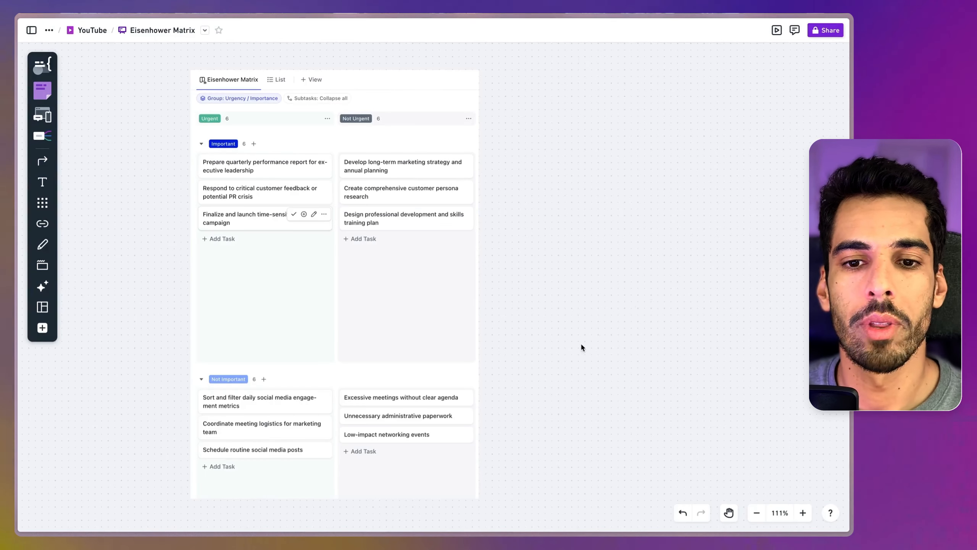
Step: View the ClickUp workload screenshot placed above the matrix image on the whiteboard
{"action": "key", "text": "space"}
{"action": "left_click_drag", "start_coordinate": [530, 205], "coordinate": [543, 520]}
{"action": "left_click_drag", "start_coordinate": [477, 222], "coordinate": [515, 506]}
{"action": "left_click_drag", "start_coordinate": [410, 184], "coordinate": [430, 487]}
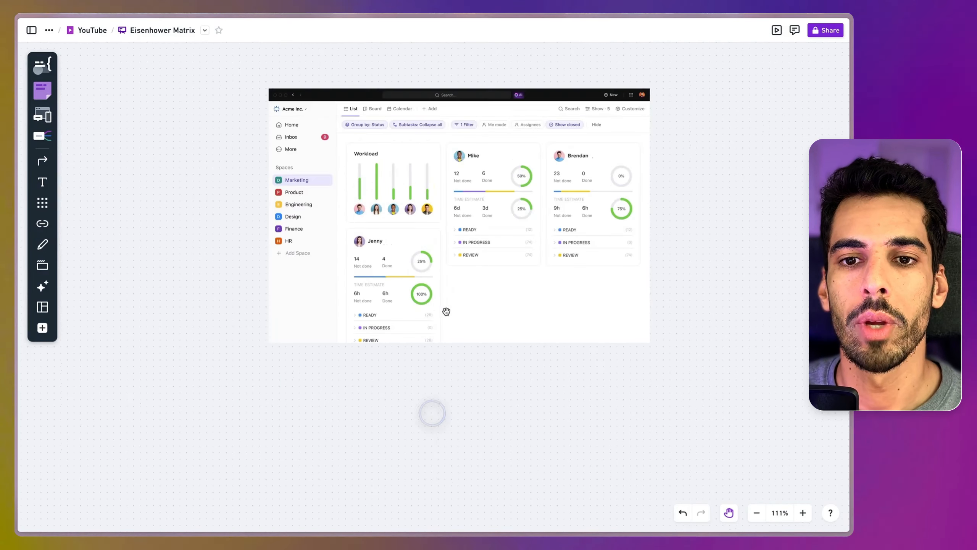
{"action": "left_click_drag", "start_coordinate": [484, 204], "coordinate": [399, 476]}
{"action": "left_click_drag", "start_coordinate": [372, 200], "coordinate": [385, 409]}
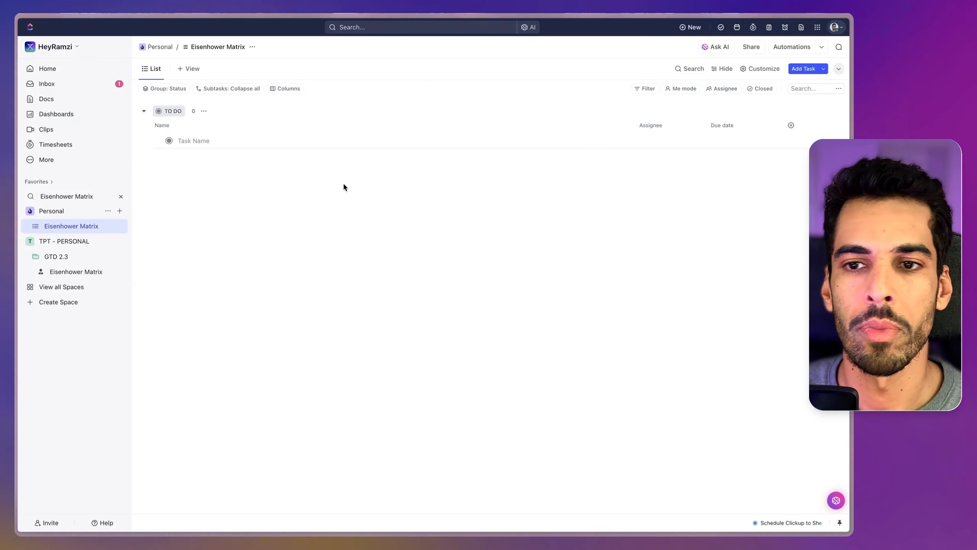
Step: Add a dropdown custom field named Urgency to the Eisenhower Matrix list, with the options Urgent and Not Urgent
{"action": "left_click", "coordinate": [791, 124]}
{"action": "left_click", "coordinate": [760, 149]}
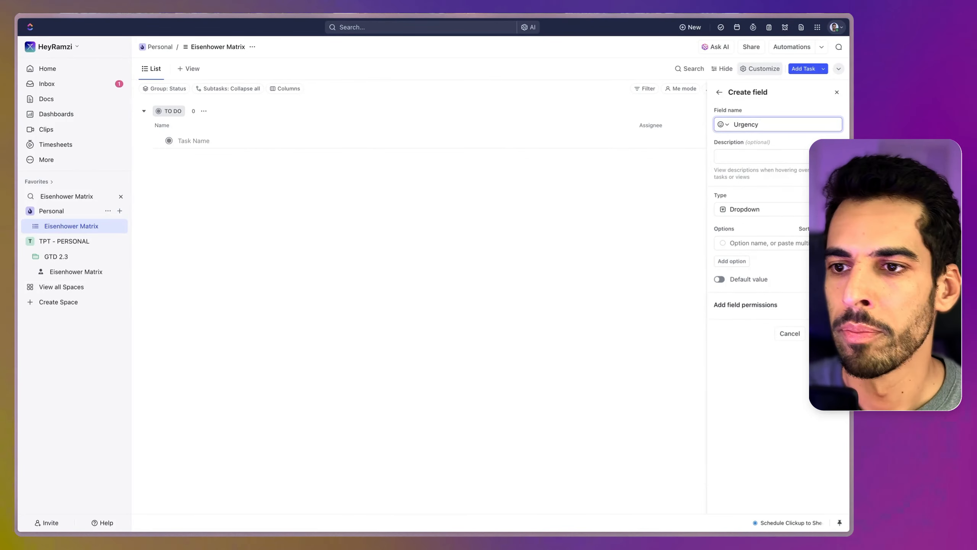
{"action": "left_click", "coordinate": [734, 243]}
{"action": "type", "text": "Urgent"}
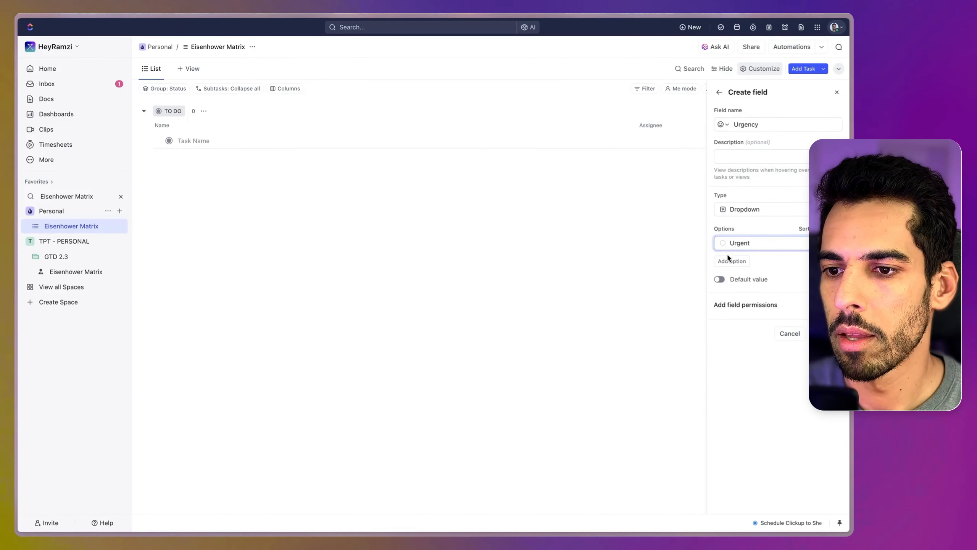
{"action": "key", "text": "Return"}
{"action": "type", "text": "Not Urgent"}
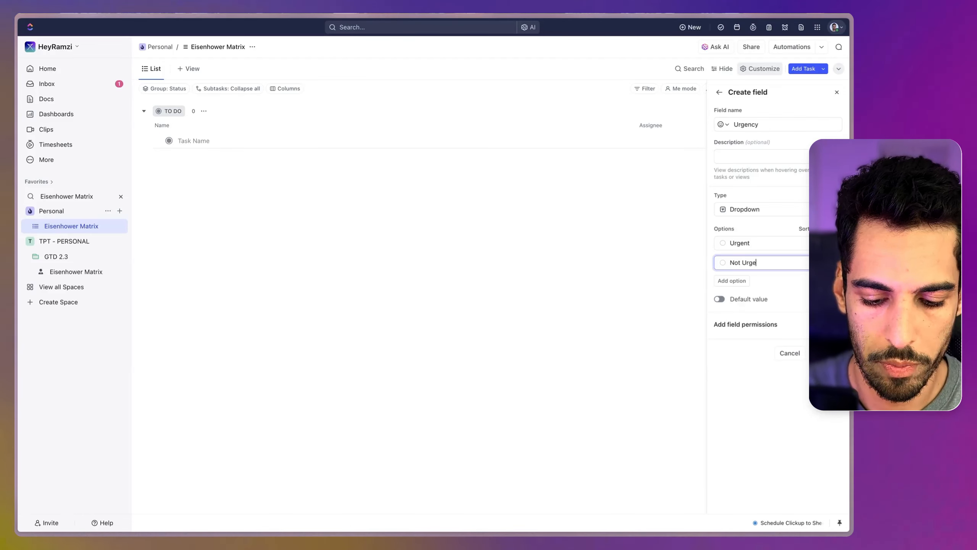
Step: Color the Urgent option green and the Not Urgent option light grey, and create the Urgency field
{"action": "left_click", "coordinate": [723, 242]}
{"action": "left_click", "coordinate": [687, 300]}
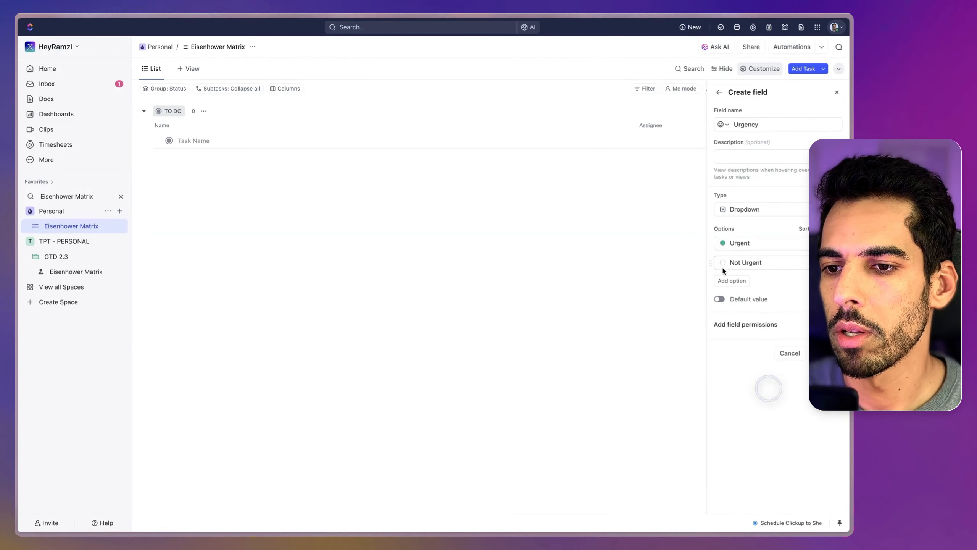
{"action": "left_click", "coordinate": [723, 262]}
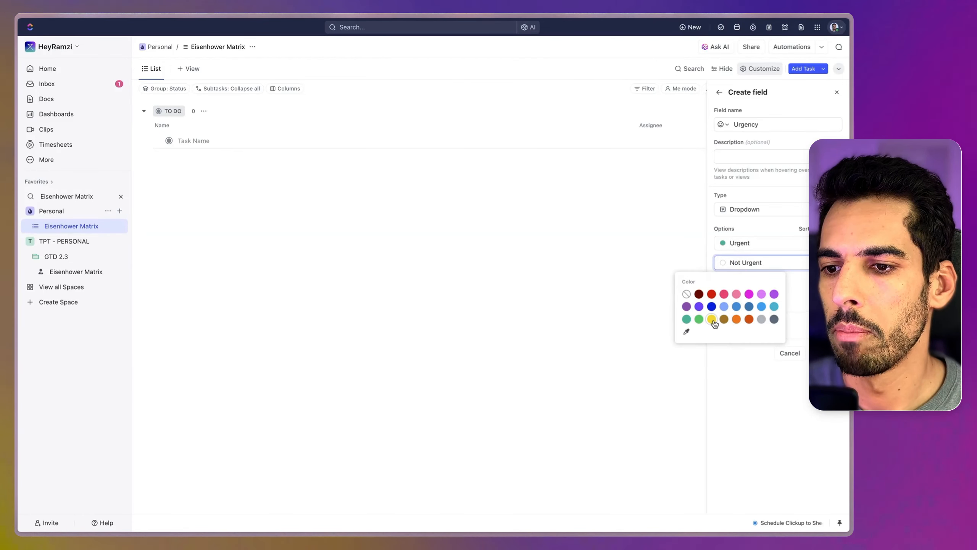
{"action": "left_click", "coordinate": [761, 319]}
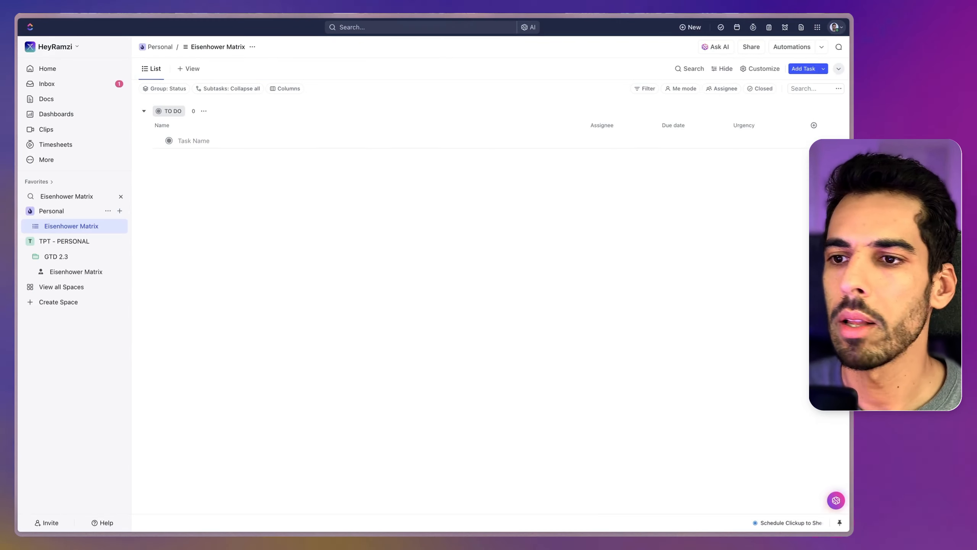
Step: Start a second dropdown custom field named Importance with Important as its first option
{"action": "left_click", "coordinate": [812, 125]}
{"action": "left_click", "coordinate": [738, 141]}
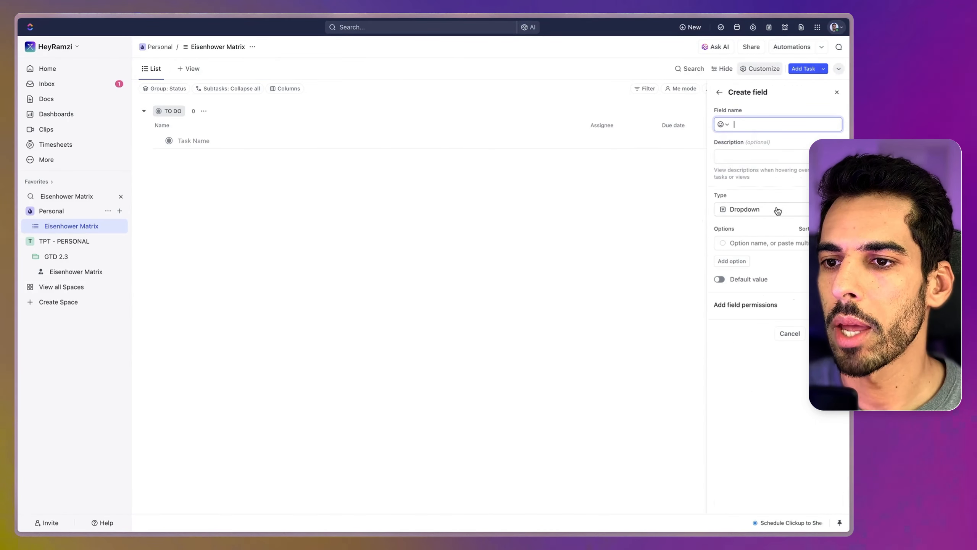
{"action": "type", "text": "Importance"}
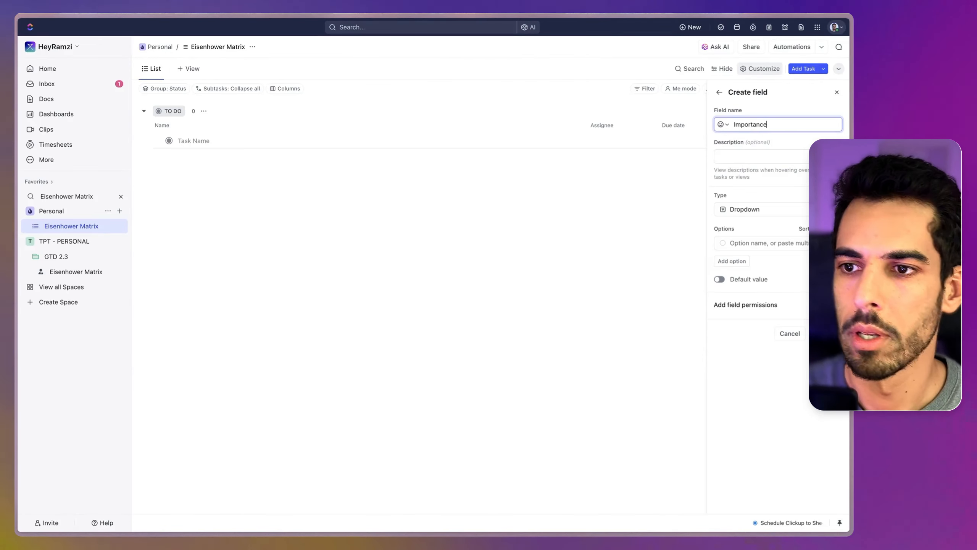
{"action": "key", "text": "Tab"}
{"action": "left_click", "coordinate": [743, 243]}
{"action": "type", "text": "Important"}
Step: Color Important blue, add a dark grey Not Important option, and create the Importance field
{"action": "left_click", "coordinate": [728, 263]}
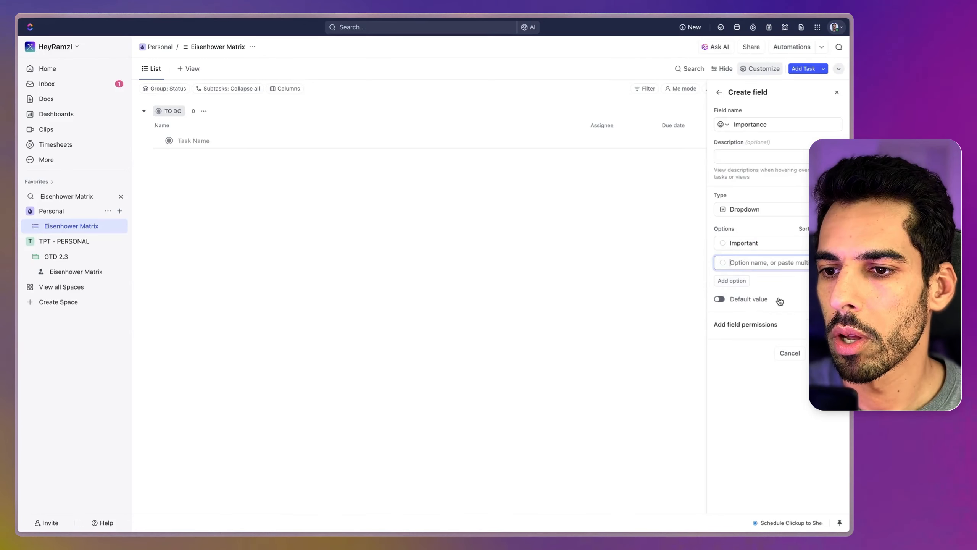
{"action": "left_click", "coordinate": [724, 244]}
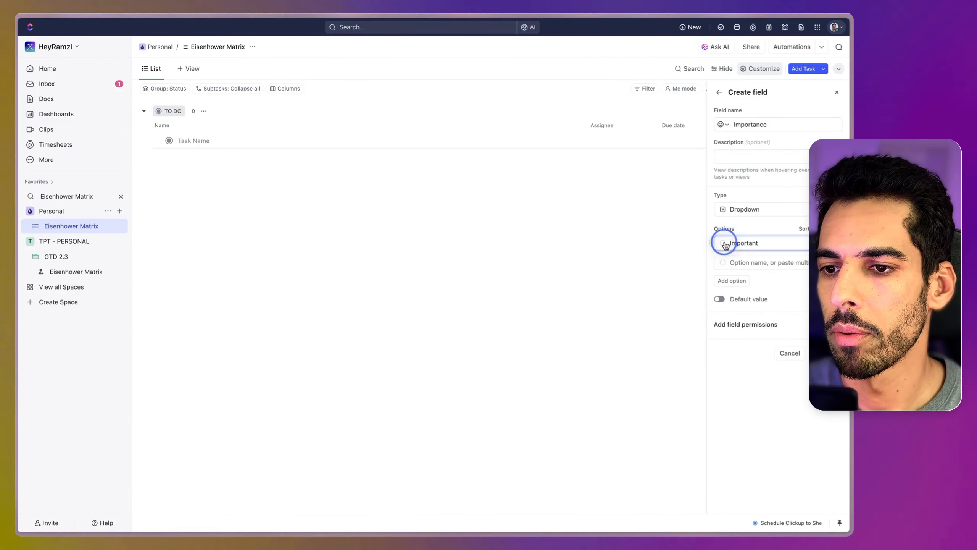
{"action": "left_click", "coordinate": [749, 262]}
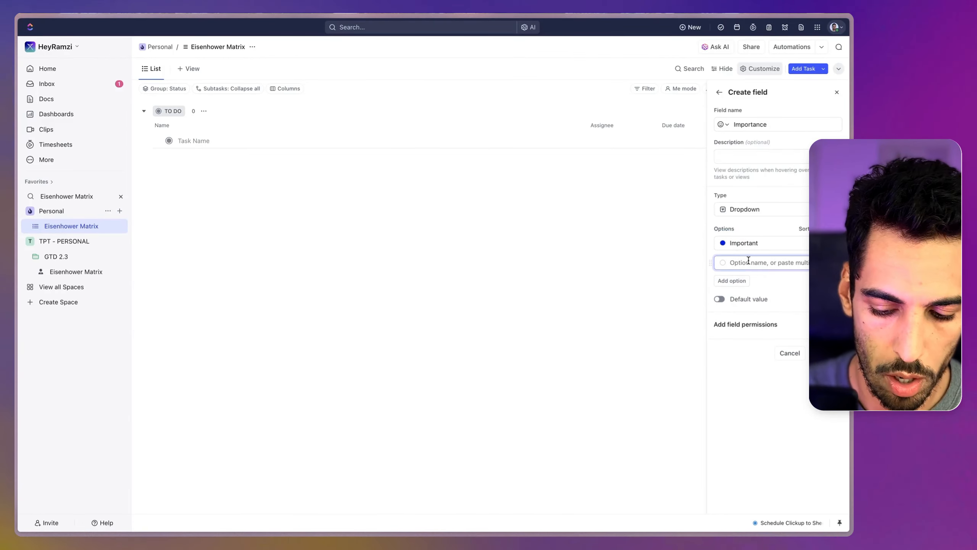
{"action": "type", "text": "Not Important"}
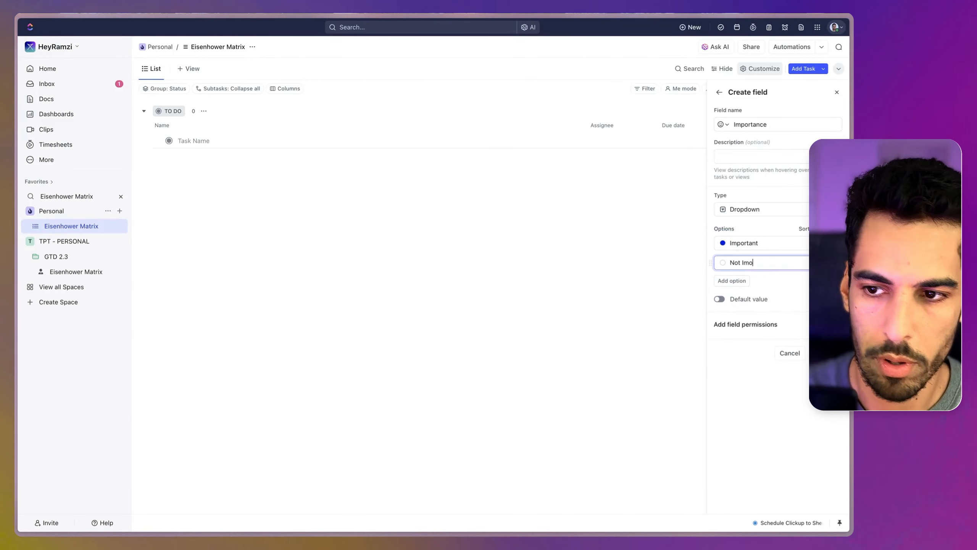
{"action": "left_click", "coordinate": [723, 262]}
{"action": "left_click", "coordinate": [774, 319]}
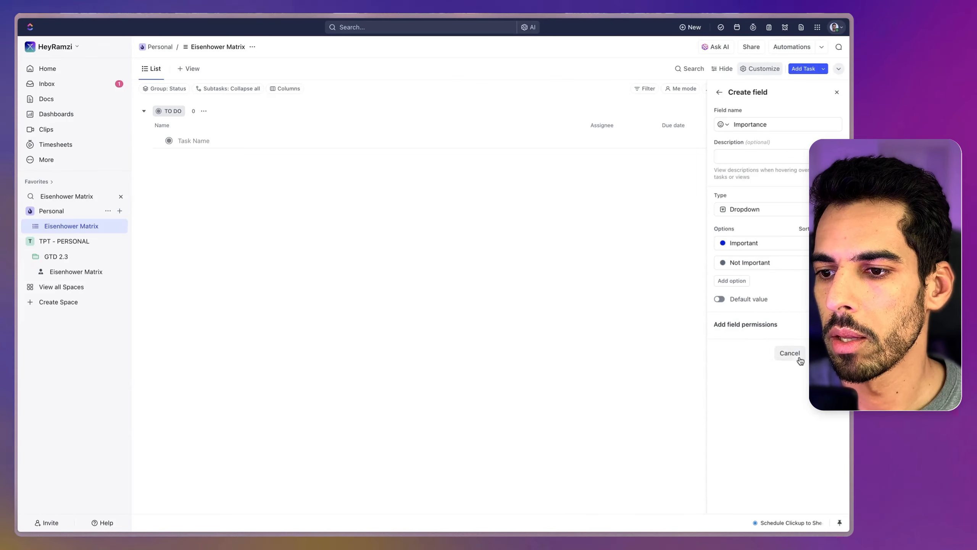
{"action": "left_click", "coordinate": [827, 353]}
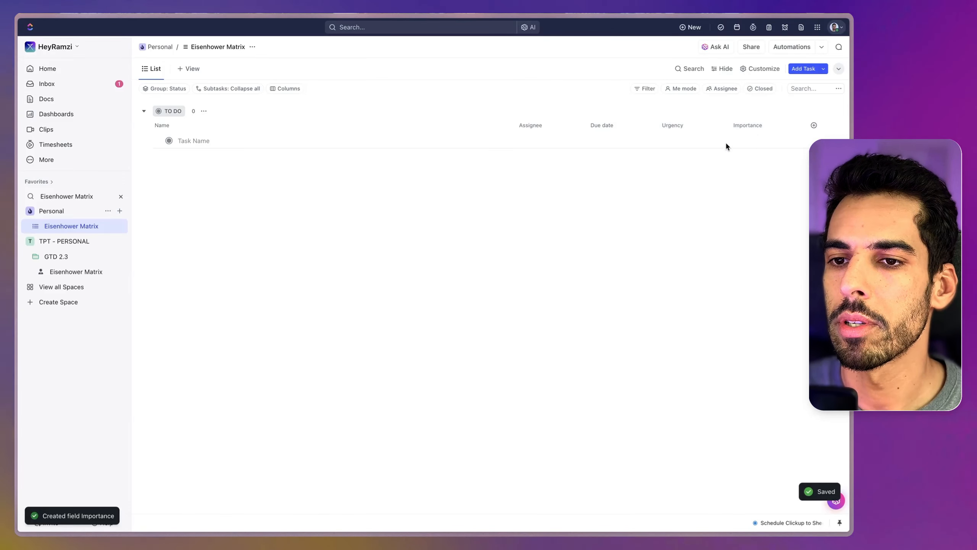
Step: Hide the Due date and Assignee columns in the task list
{"action": "left_click", "coordinate": [600, 127]}
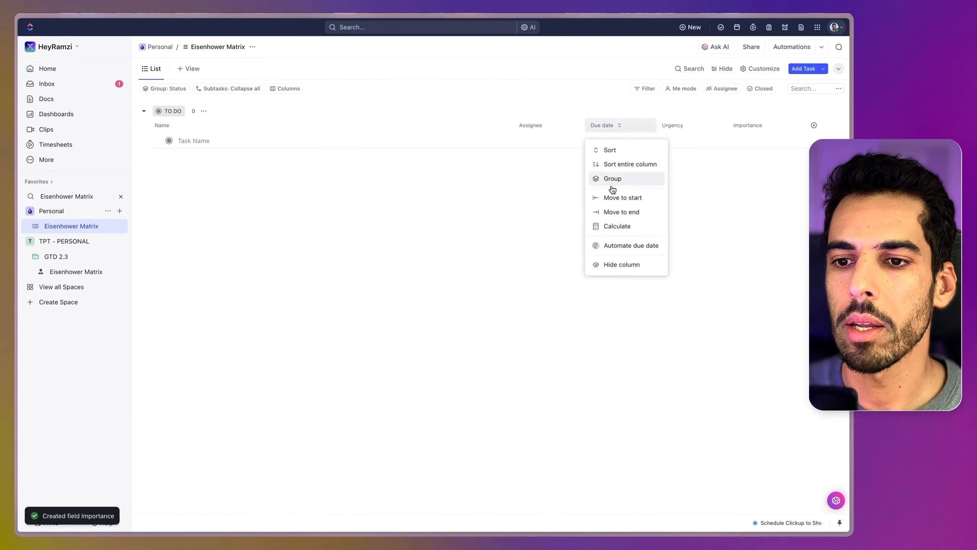
{"action": "left_click", "coordinate": [624, 265]}
{"action": "left_click", "coordinate": [595, 125]}
{"action": "left_click", "coordinate": [609, 247]}
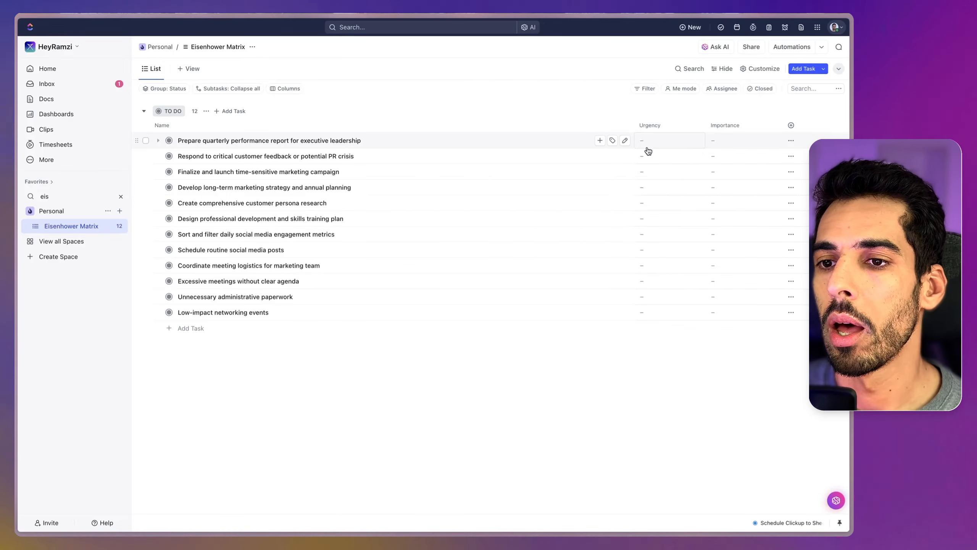
Step: Set "Prepare quarterly performance report for executive leadership" to Urgent and Important
{"action": "left_click", "coordinate": [648, 151]}
{"action": "left_click", "coordinate": [692, 206]}
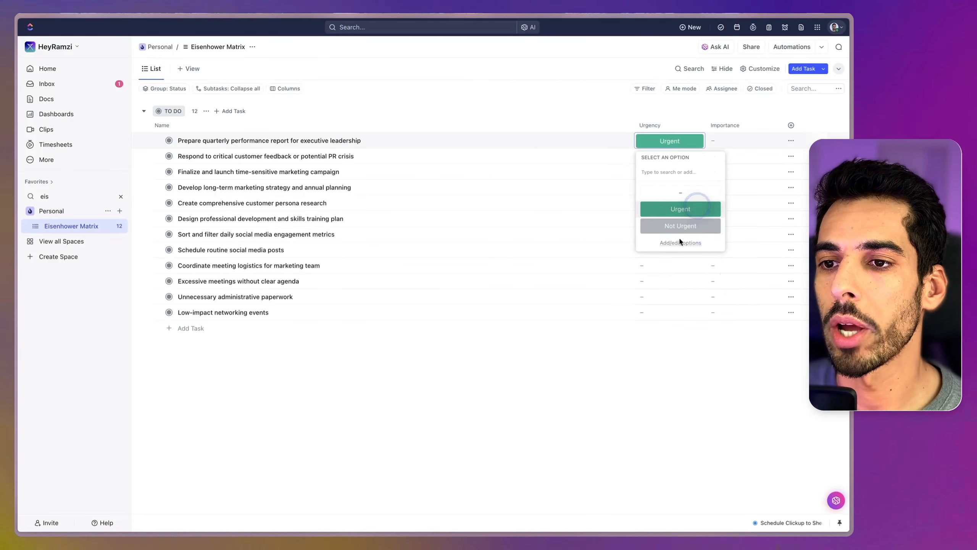
{"action": "left_click", "coordinate": [723, 147]}
{"action": "left_click", "coordinate": [727, 206]}
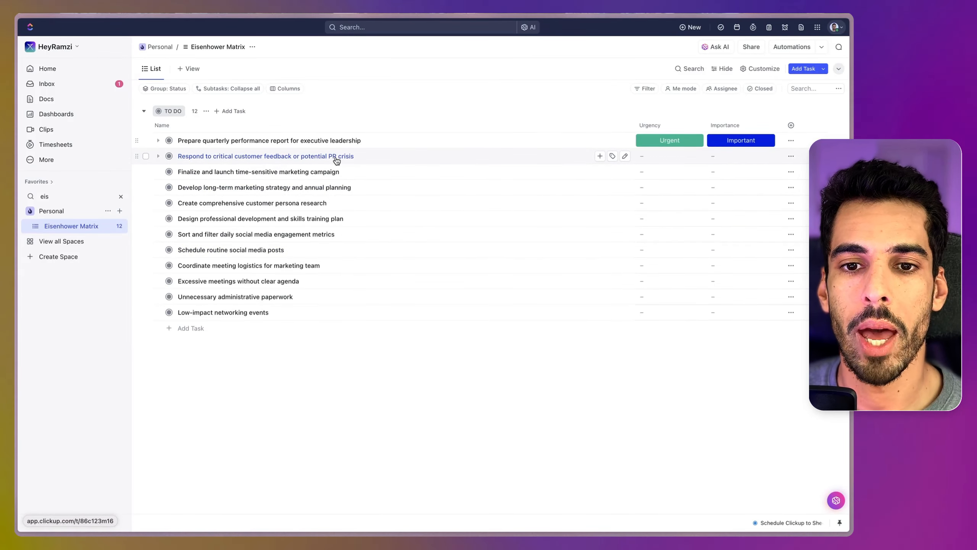
Step: Set "Respond to critical customer feedback or potential PR crisis" to Urgent and Important
{"action": "left_click", "coordinate": [658, 156]}
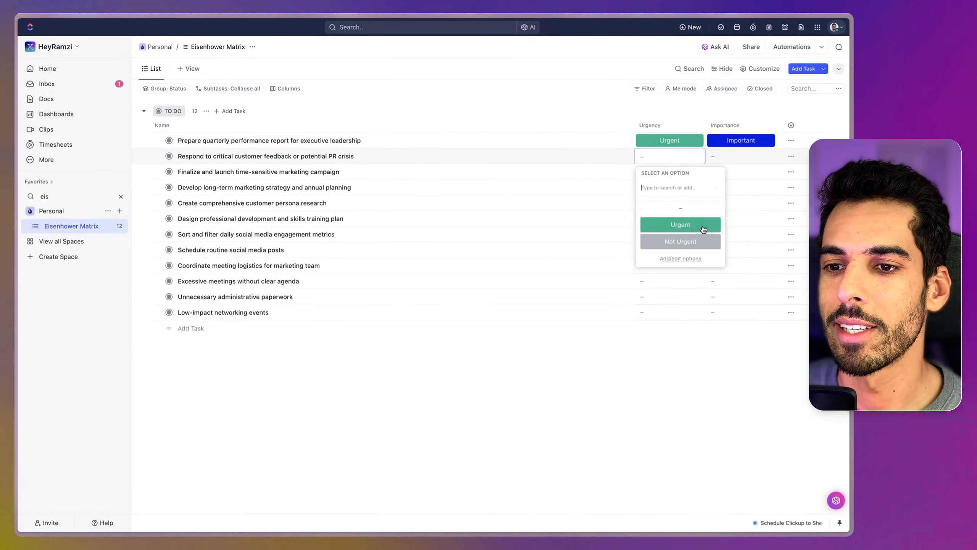
{"action": "left_click", "coordinate": [694, 224]}
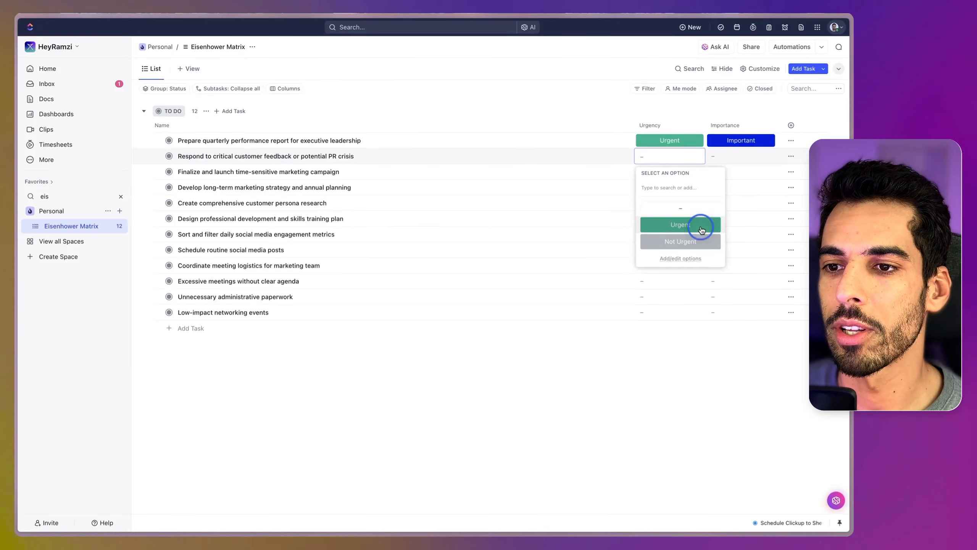
{"action": "left_click", "coordinate": [727, 155]}
{"action": "left_click", "coordinate": [741, 221]}
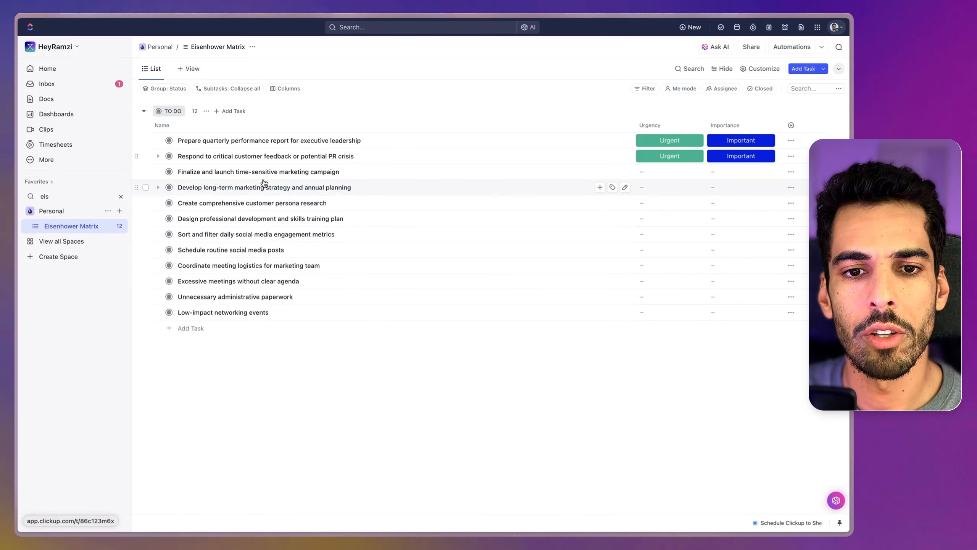
Step: Set "Finalize and launch time-sensitive marketing campaign" to Urgent and Important
{"action": "left_click", "coordinate": [697, 178]}
{"action": "left_click", "coordinate": [681, 237]}
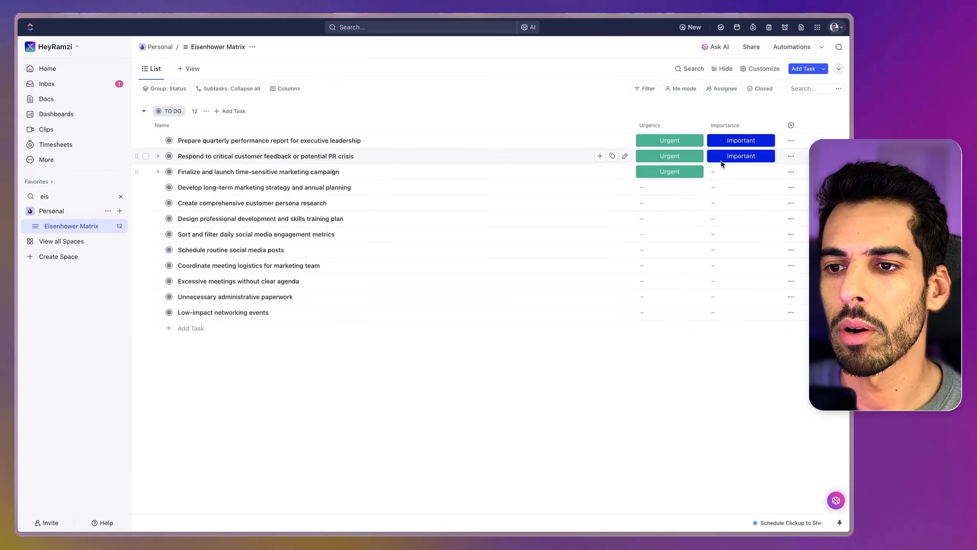
{"action": "left_click", "coordinate": [719, 171]}
{"action": "left_click", "coordinate": [737, 241]}
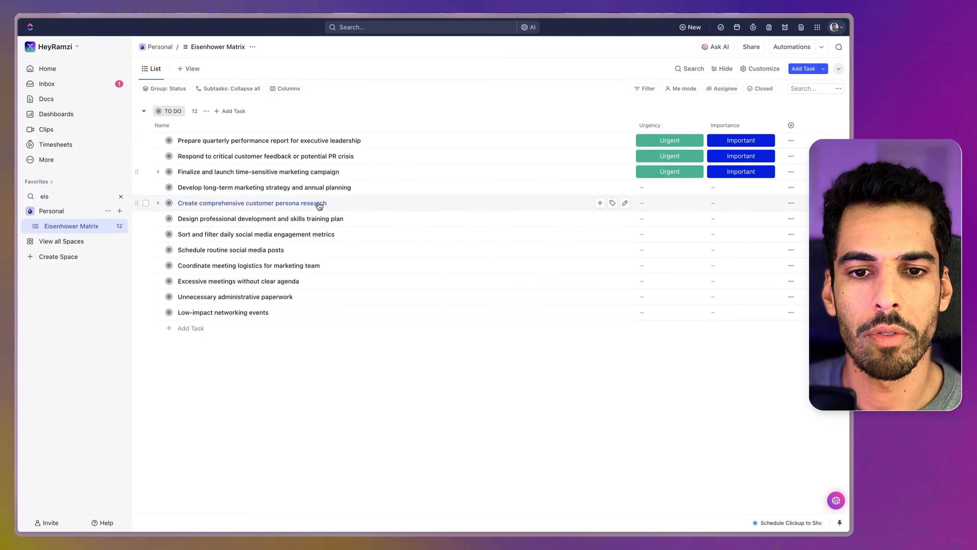
Step: Set "Create comprehensive customer persona research" to Not Urgent and Not Important
{"action": "left_click", "coordinate": [660, 203]}
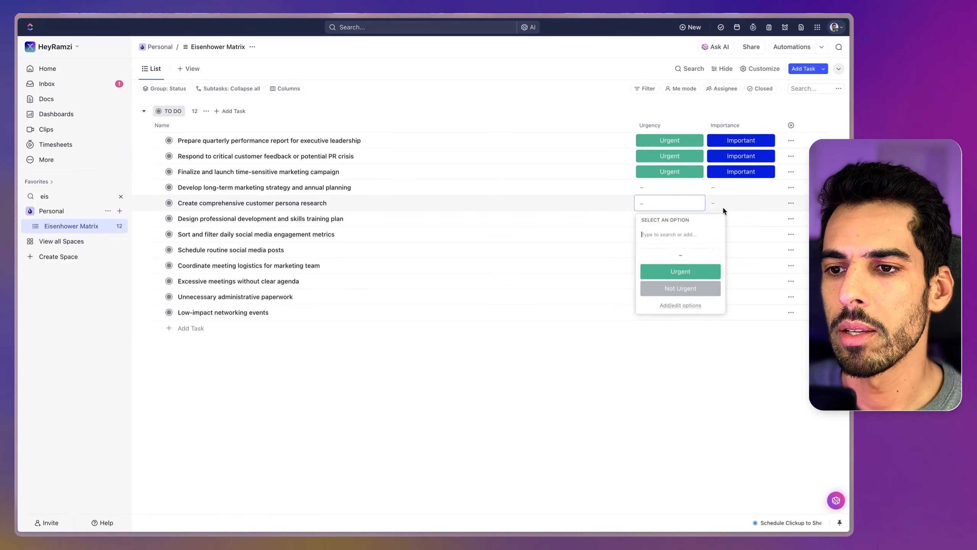
{"action": "left_click", "coordinate": [680, 288]}
{"action": "left_click", "coordinate": [741, 203]}
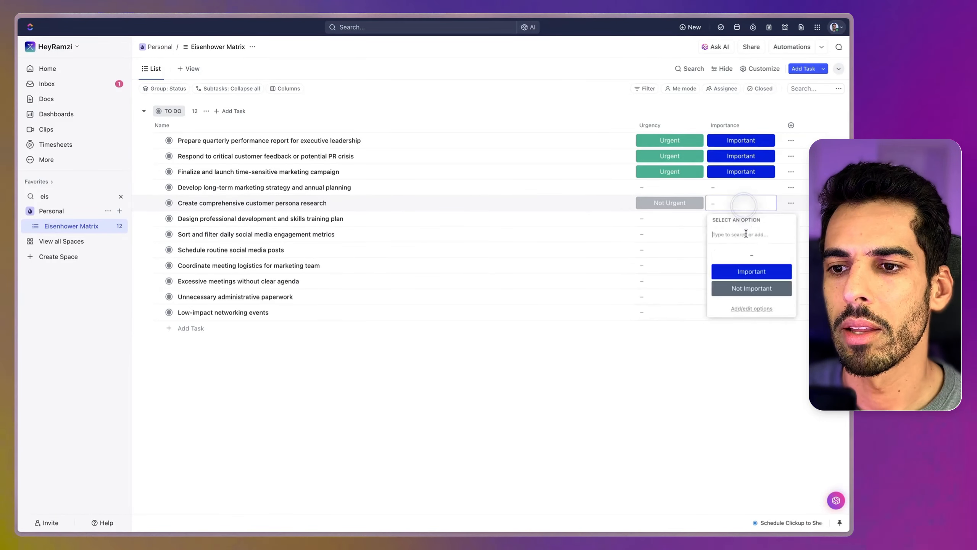
{"action": "left_click", "coordinate": [733, 289]}
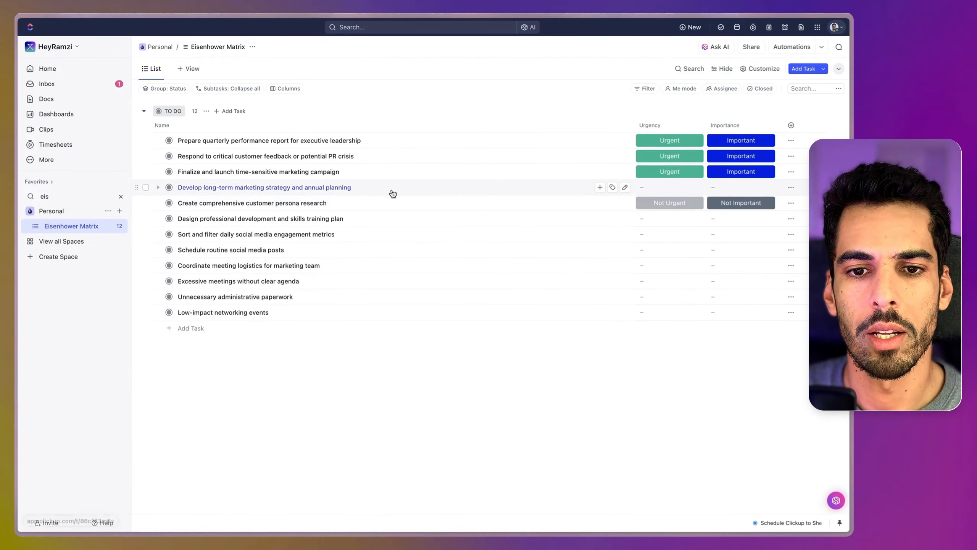
Step: Set "Develop long-term marketing strategy and annual planning" to Not Urgent and Important
{"action": "left_click", "coordinate": [667, 191]}
{"action": "left_click", "coordinate": [680, 272]}
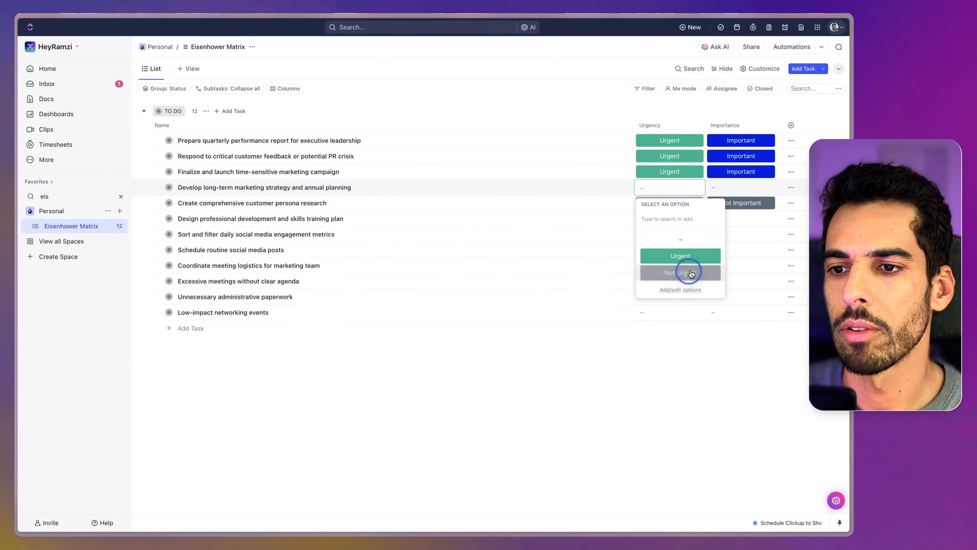
{"action": "left_click", "coordinate": [741, 188]}
{"action": "left_click", "coordinate": [745, 257]}
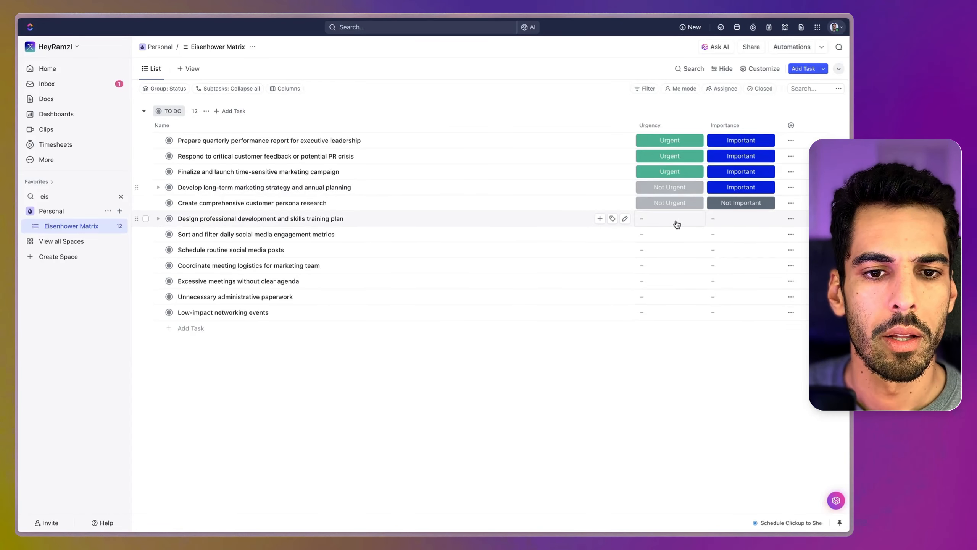
Step: Set "Design professional development and skills training plan" to Not Urgent and Not Important
{"action": "left_click", "coordinate": [677, 224]}
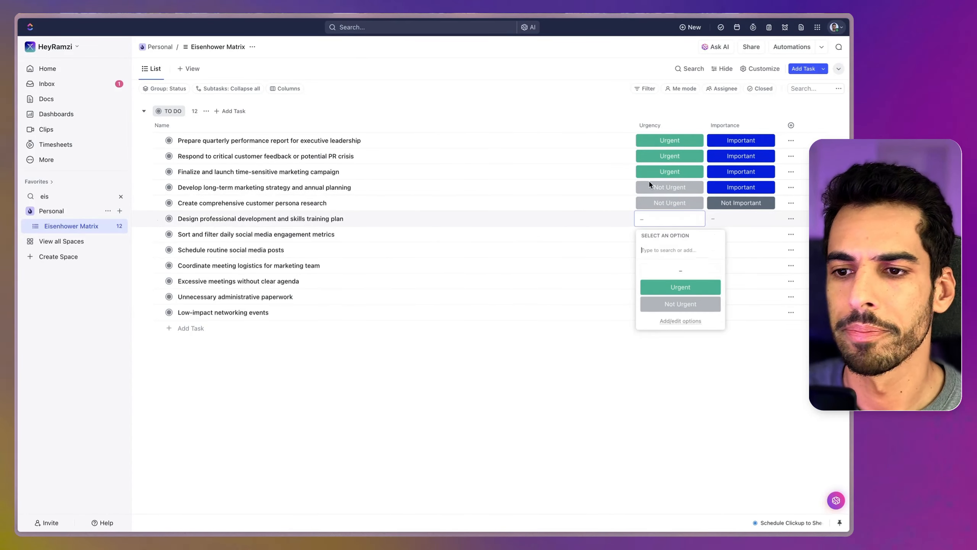
{"action": "left_click", "coordinate": [680, 304]}
{"action": "left_click", "coordinate": [740, 219]}
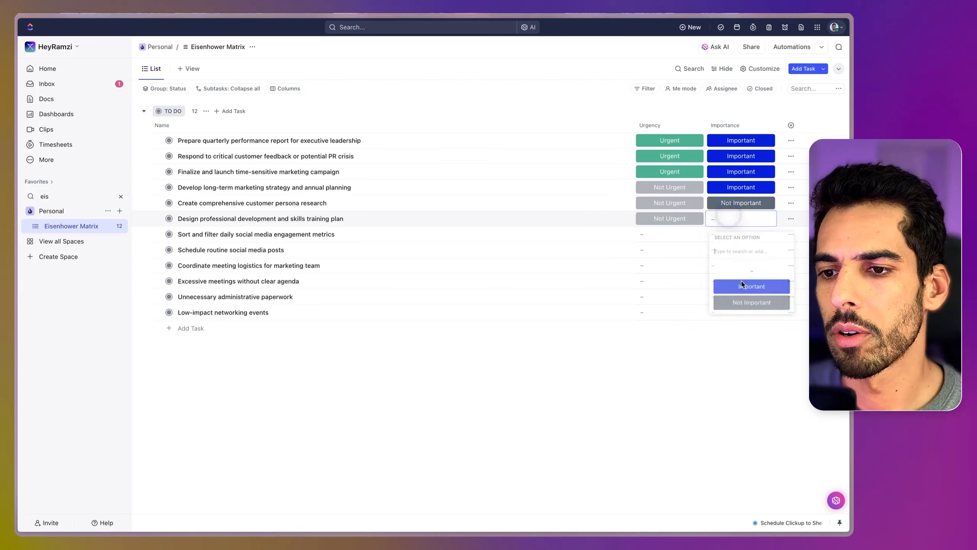
{"action": "left_click", "coordinate": [741, 304]}
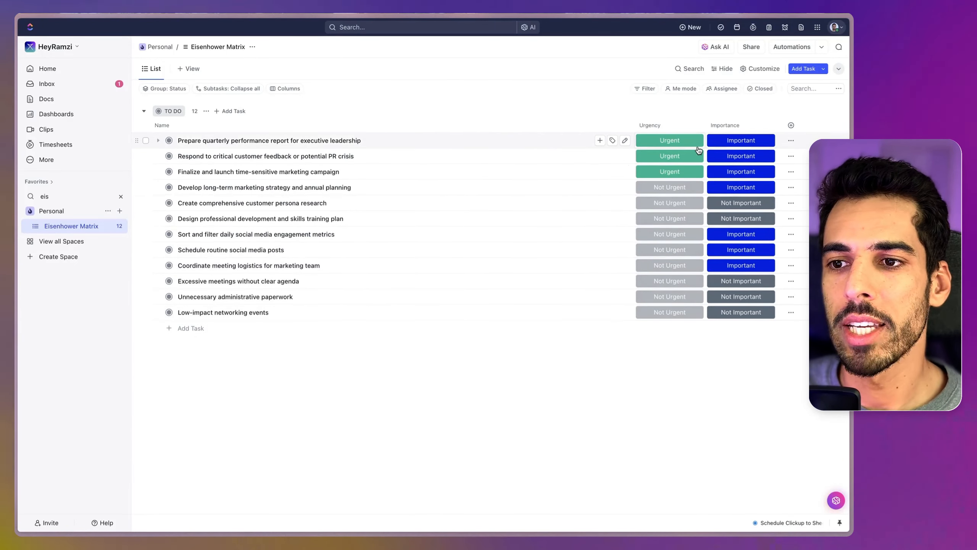
Step: Narrow the Urgency and Importance columns, and add a Board view to the Eisenhower Matrix list
{"action": "left_click_drag", "start_coordinate": [705, 125], "coordinate": [693, 126]}
{"action": "left_click_drag", "start_coordinate": [762, 129], "coordinate": [749, 130]}
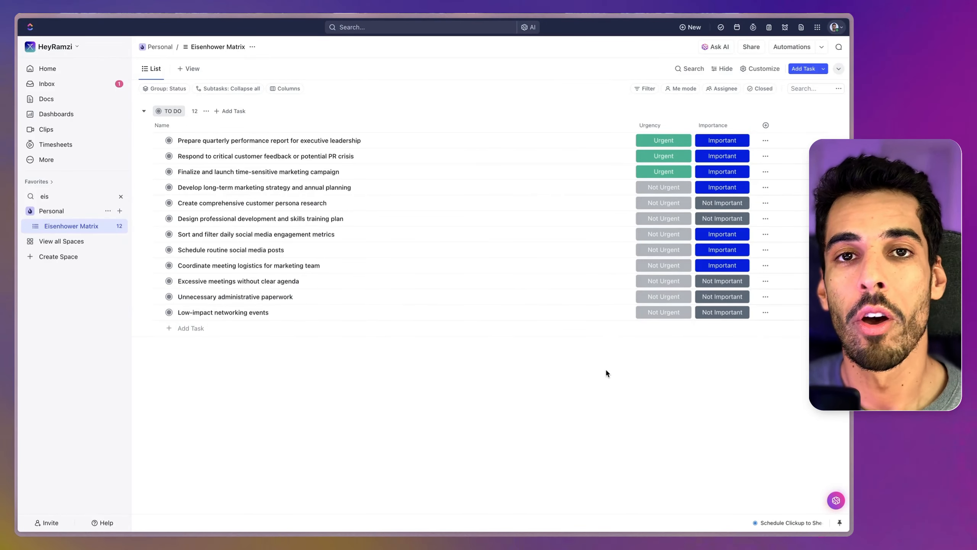
{"action": "left_click", "coordinate": [191, 75]}
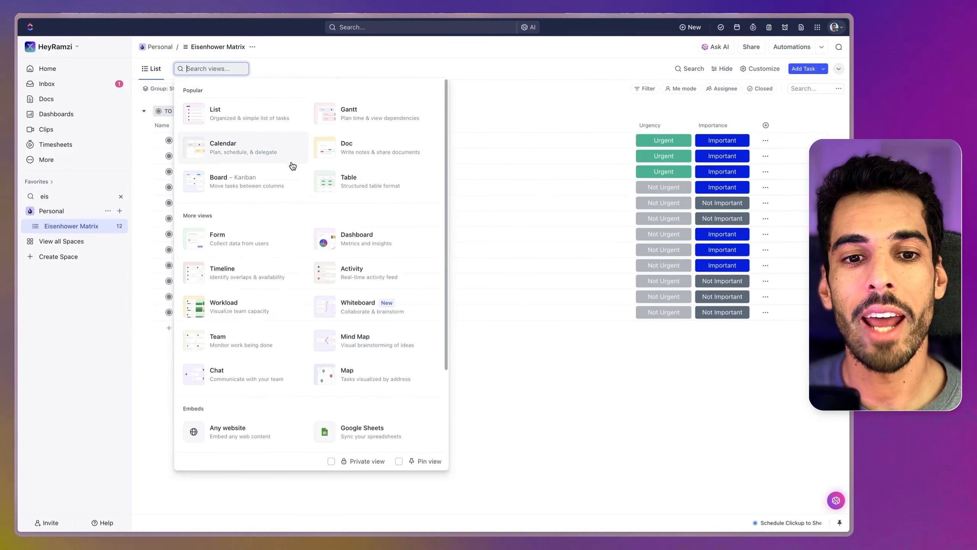
{"action": "left_click", "coordinate": [280, 184]}
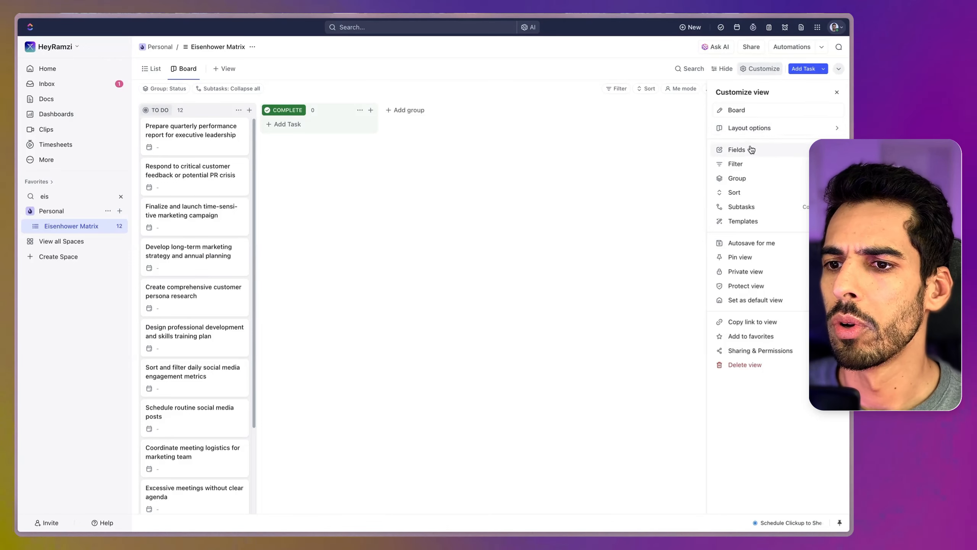
Step: Set the Board view's card size to Large, save the view, and collapse its empty columns
{"action": "left_click", "coordinate": [737, 128]}
{"action": "left_click", "coordinate": [743, 124]}
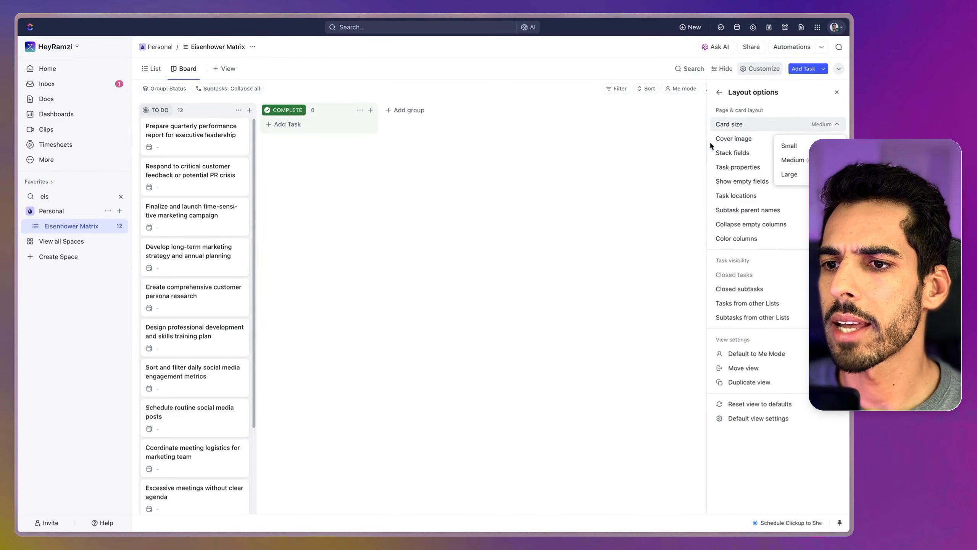
{"action": "left_click", "coordinate": [789, 174]}
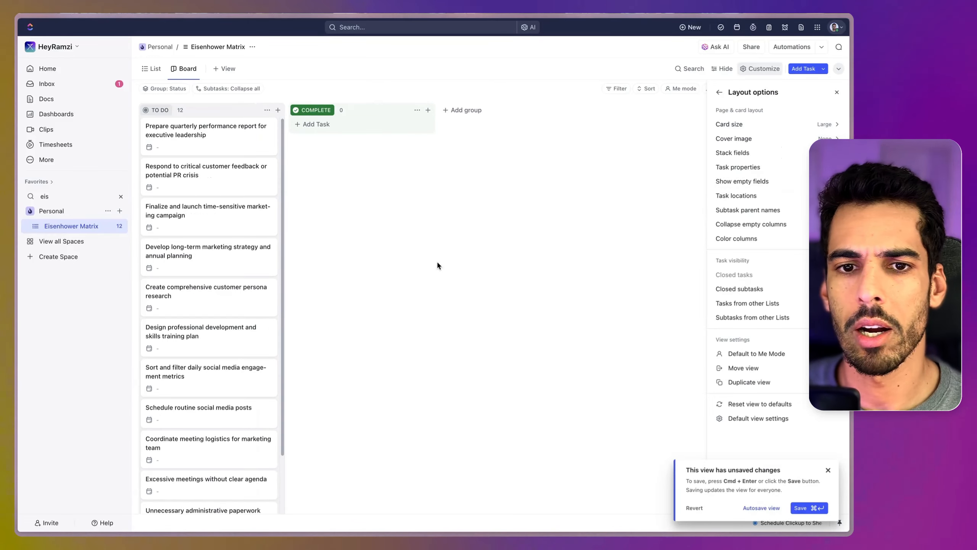
{"action": "key", "text": "super+Return"}
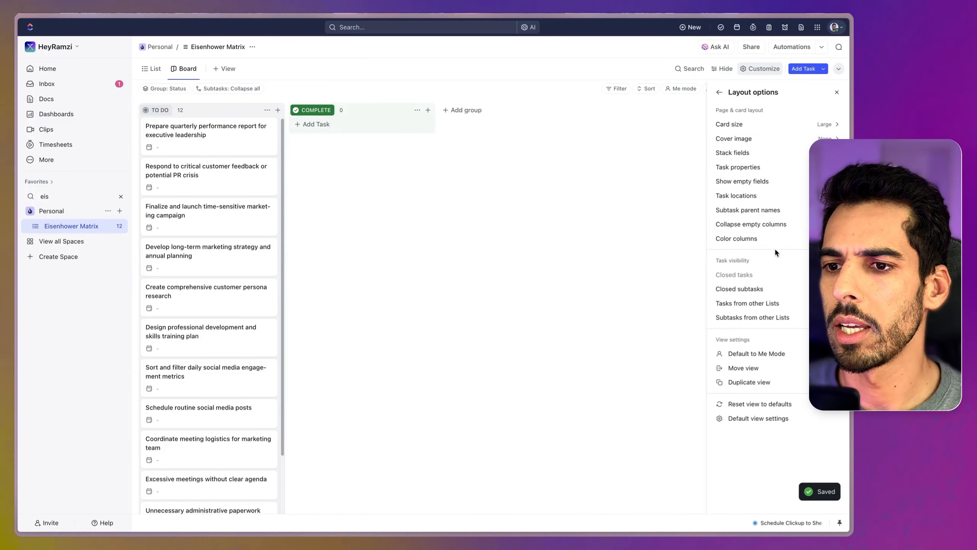
{"action": "left_click", "coordinate": [769, 227]}
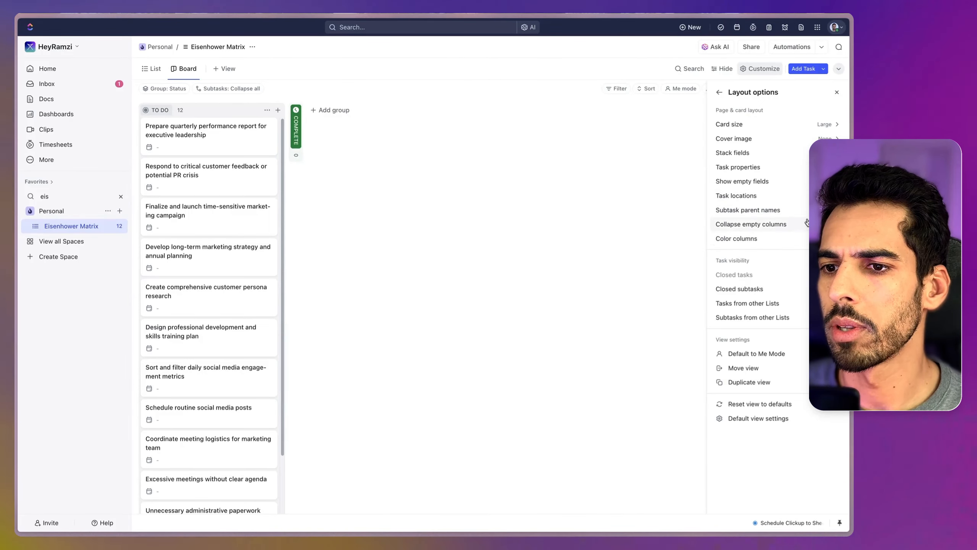
Step: Group the Board view by Urgency instead of Status
{"action": "left_click", "coordinate": [721, 95]}
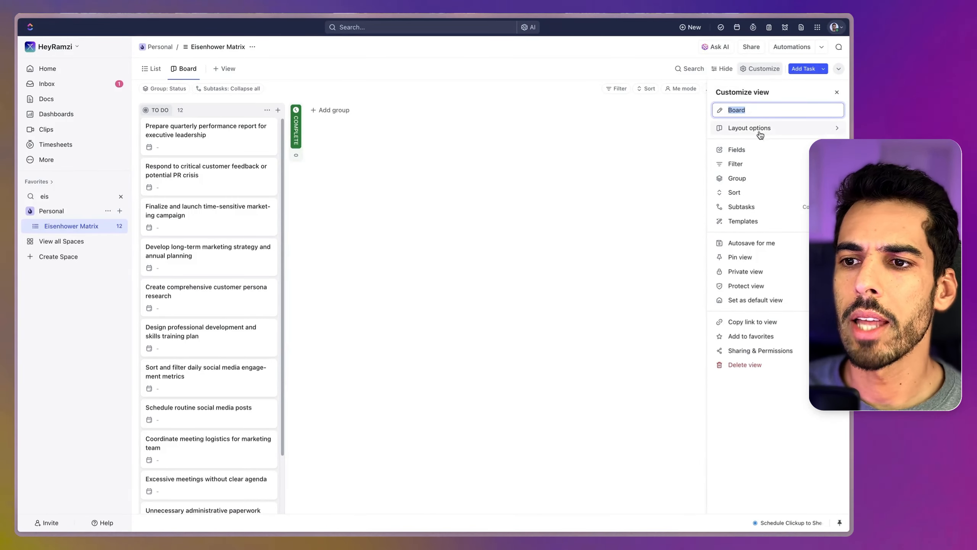
{"action": "left_click", "coordinate": [778, 183]}
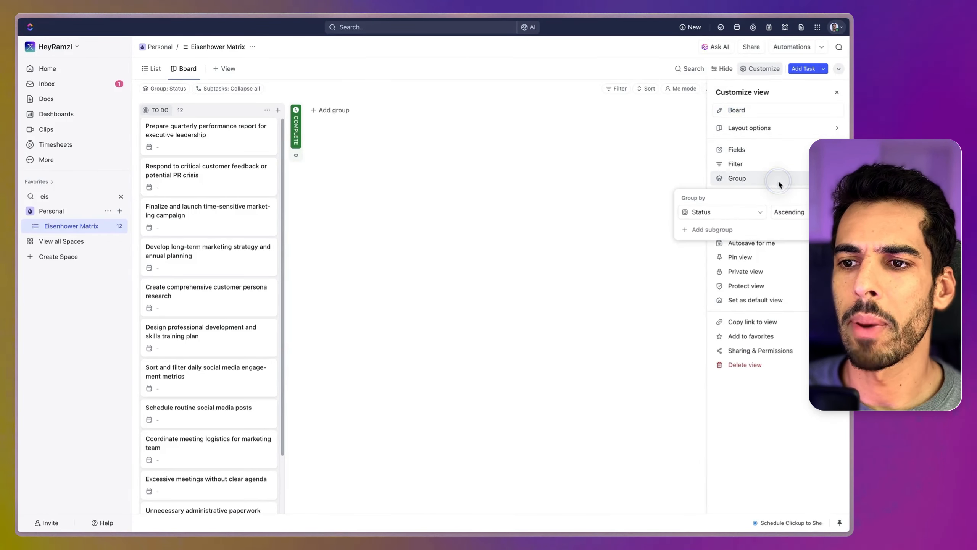
{"action": "left_click", "coordinate": [739, 211]}
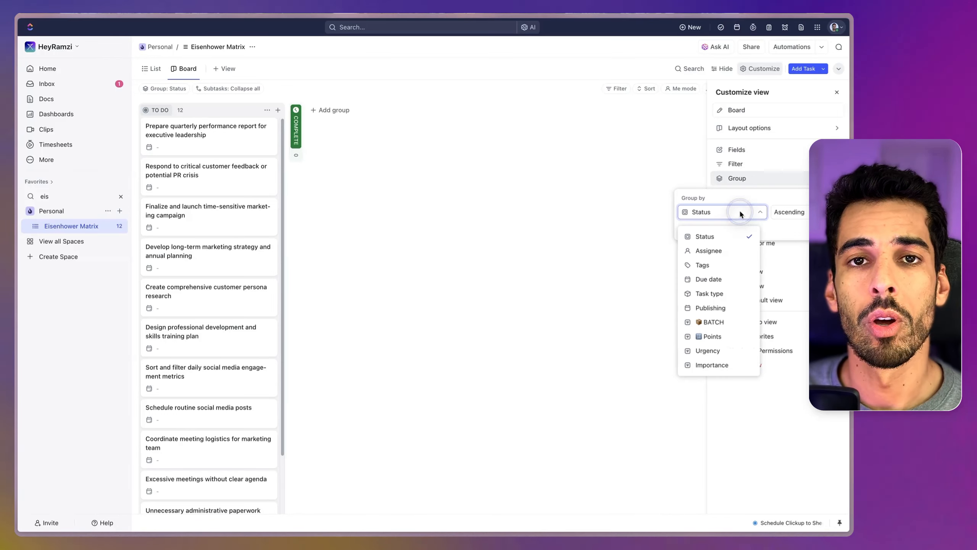
{"action": "left_click", "coordinate": [708, 350]}
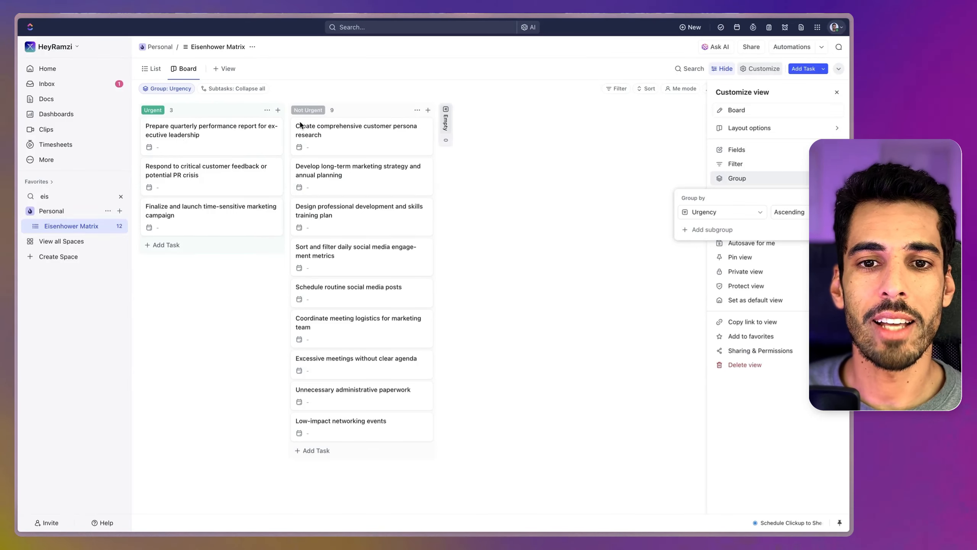
Step: Look at the List view and return to the Board view to compare how the tasks are arranged
{"action": "left_click", "coordinate": [152, 68]}
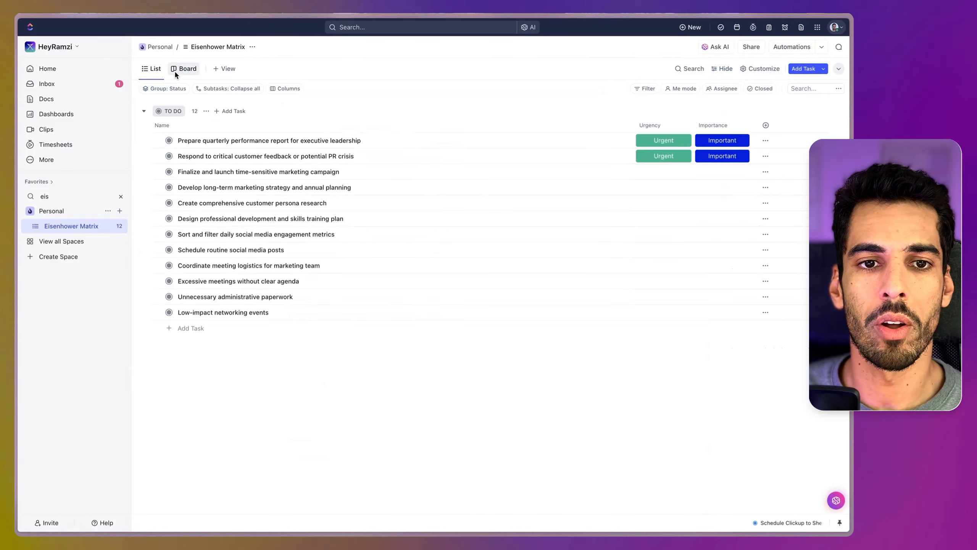
{"action": "left_click", "coordinate": [188, 71]}
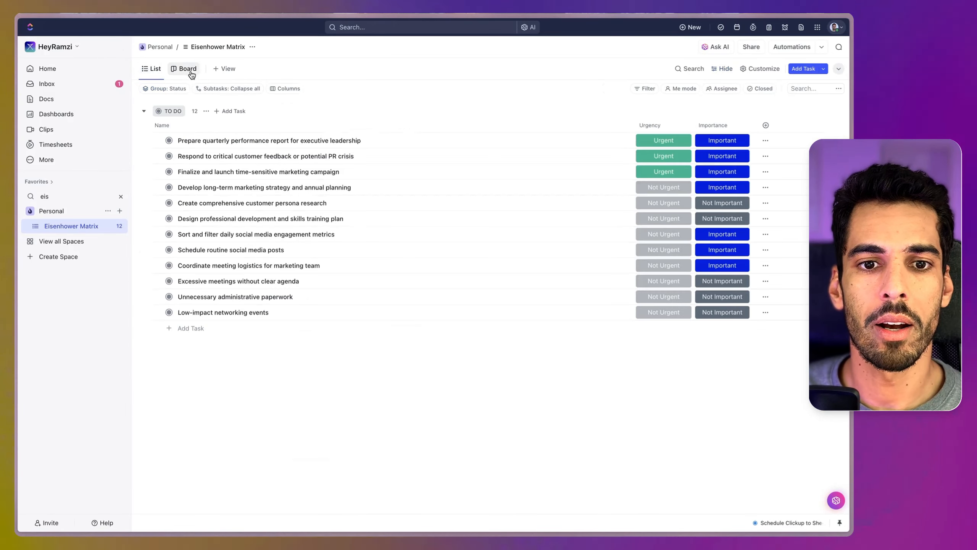
{"action": "left_click", "coordinate": [187, 70]}
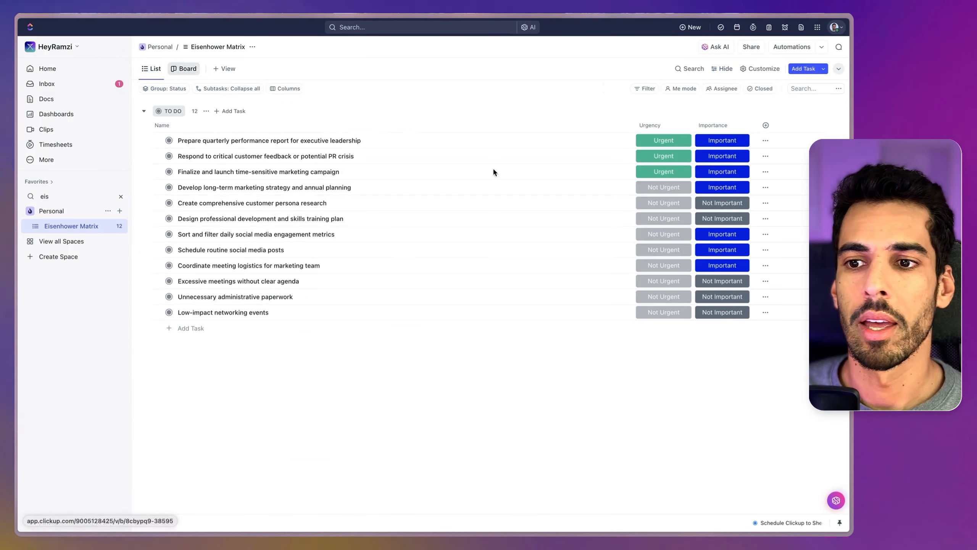
Step: Add Importance as a subgroup beneath the board's Urgency grouping
{"action": "left_click", "coordinate": [754, 68]}
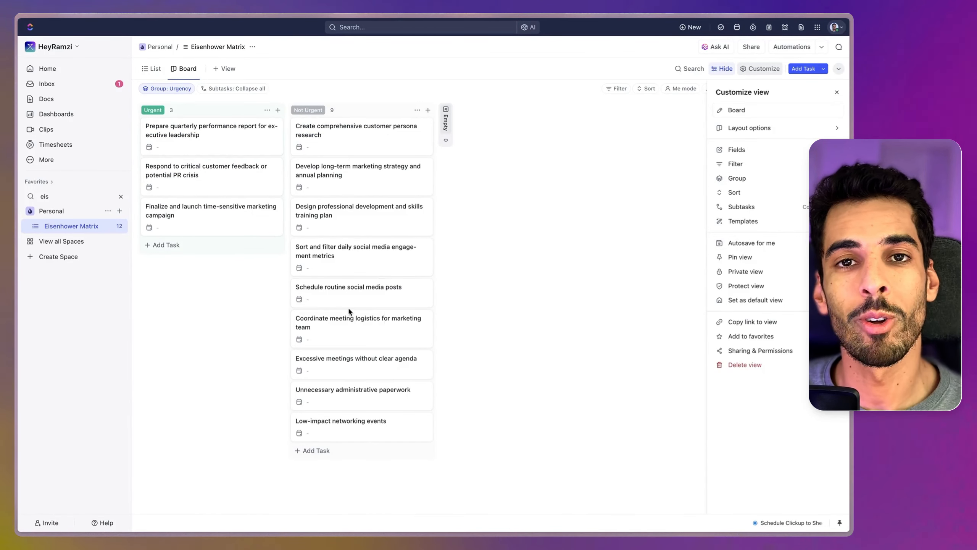
{"action": "left_click", "coordinate": [755, 181]}
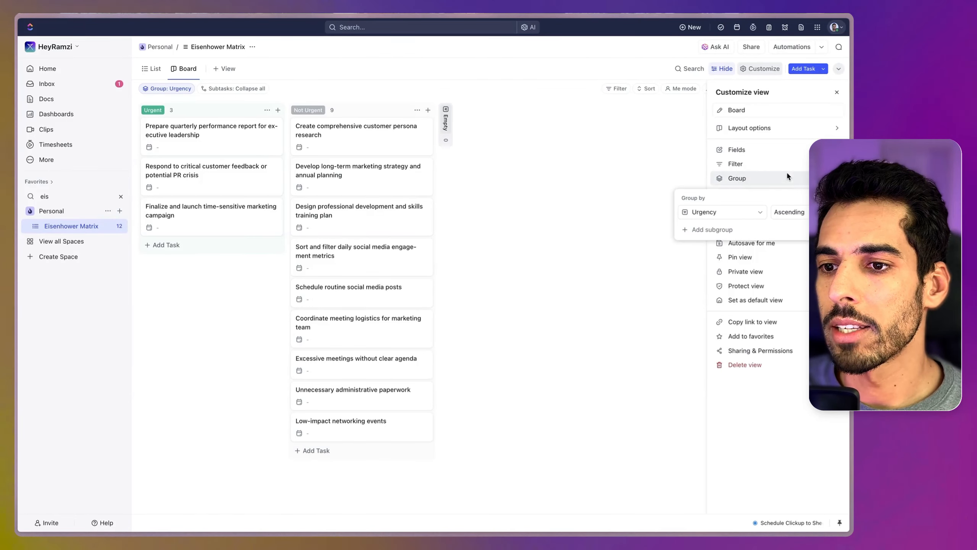
{"action": "left_click", "coordinate": [731, 231]}
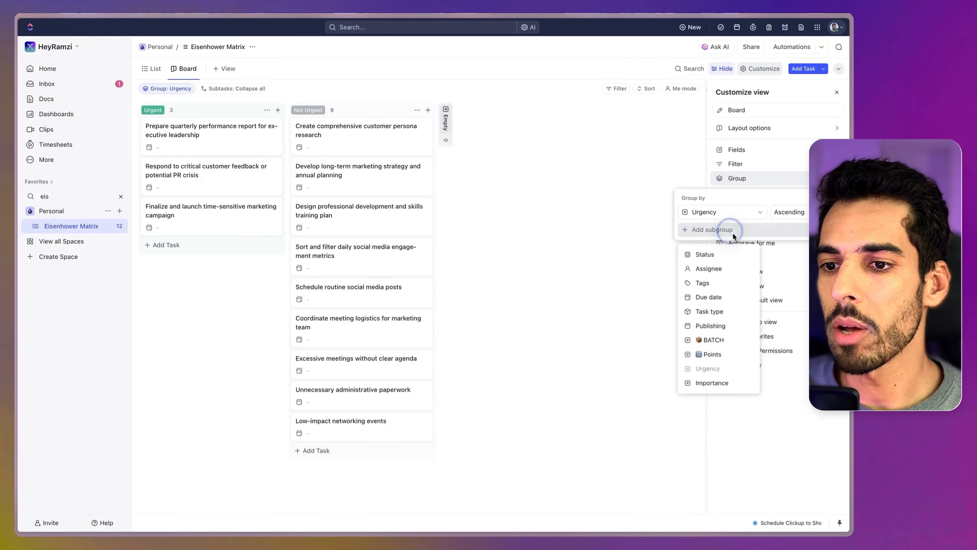
{"action": "left_click", "coordinate": [712, 383]}
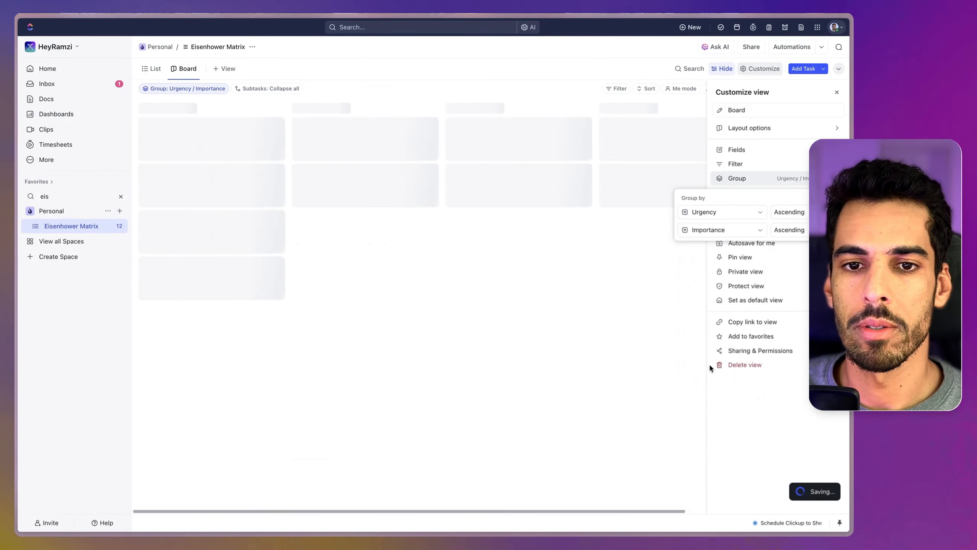
{"action": "left_click", "coordinate": [518, 264]}
Step: Examine how the tasks are distributed across the urgency columns and importance rows of the board
{"action": "scroll", "coordinate": [209, 220], "scroll_direction": "down", "scroll_amount": 2}
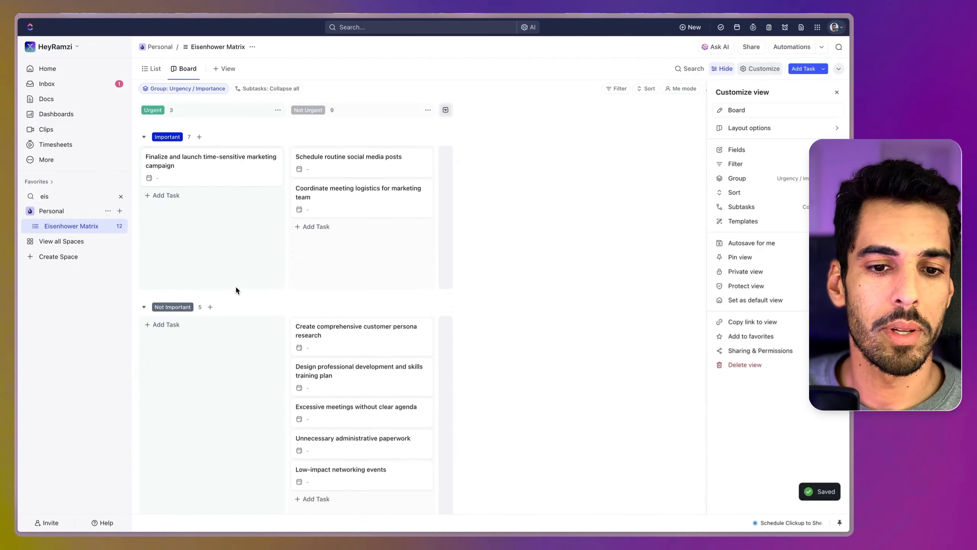
{"action": "scroll", "coordinate": [232, 287], "scroll_direction": "up", "scroll_amount": 2}
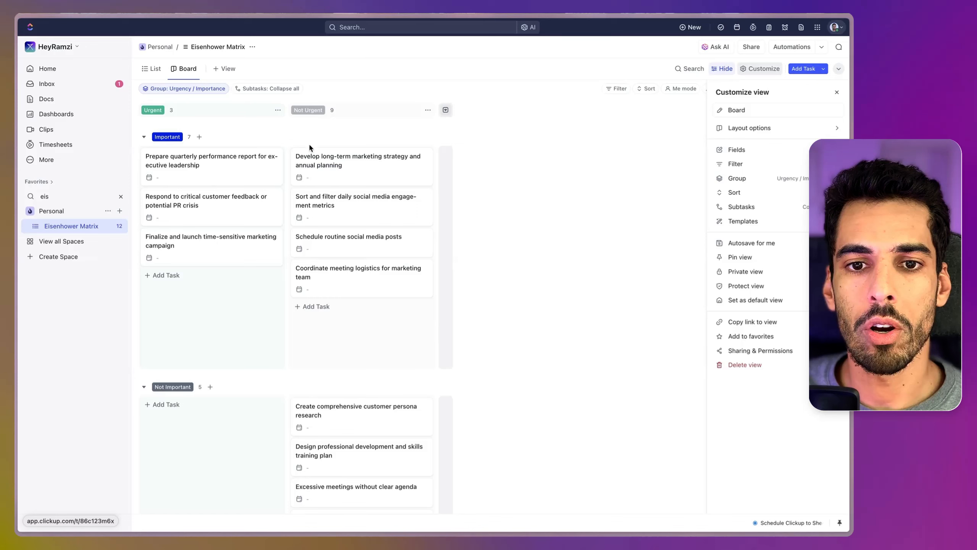
{"action": "scroll", "coordinate": [265, 449], "scroll_direction": "down", "scroll_amount": 2}
{"action": "scroll", "coordinate": [264, 449], "scroll_direction": "down", "scroll_amount": 1}
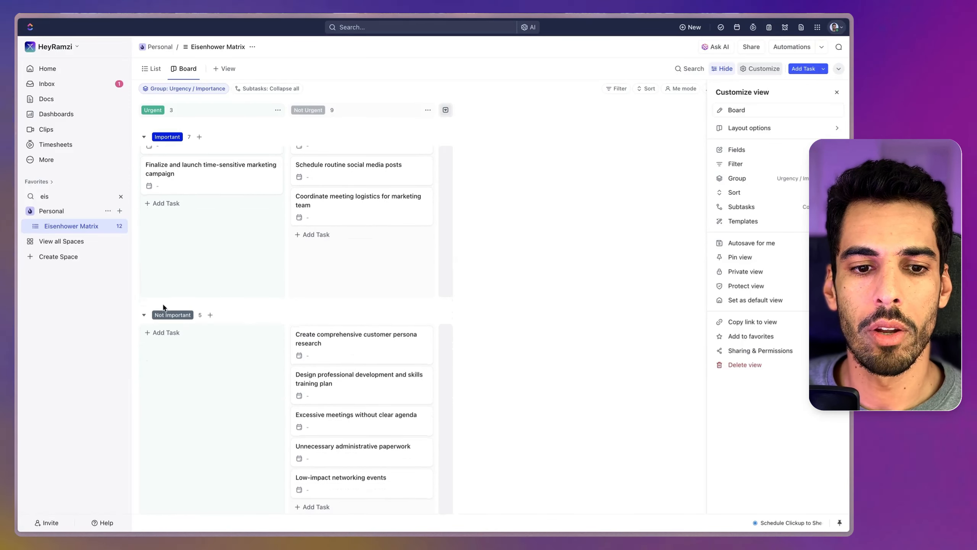
{"action": "scroll", "coordinate": [353, 351], "scroll_direction": "down", "scroll_amount": 1}
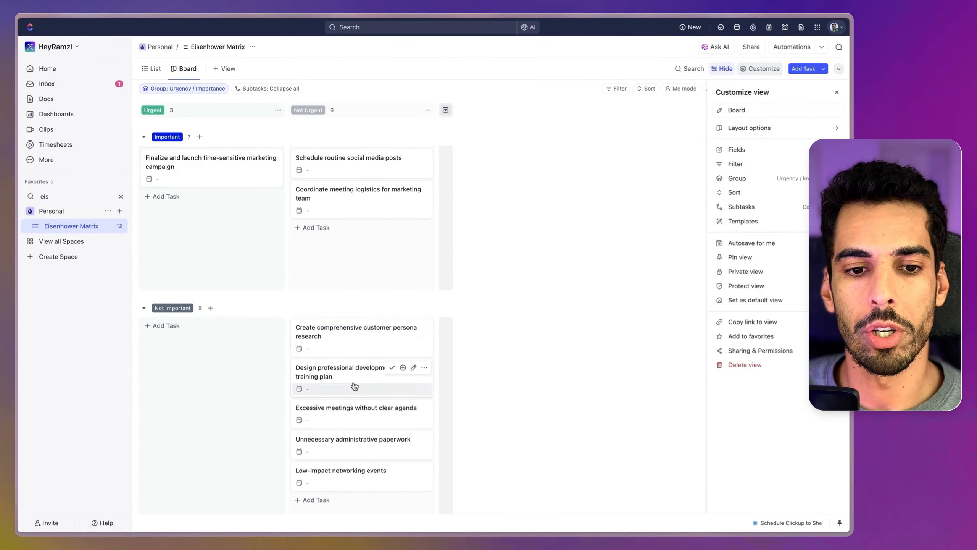
{"action": "scroll", "coordinate": [225, 308], "scroll_direction": "up", "scroll_amount": 1}
{"action": "scroll", "coordinate": [285, 317], "scroll_direction": "down", "scroll_amount": 1}
{"action": "scroll", "coordinate": [291, 319], "scroll_direction": "down", "scroll_amount": 1}
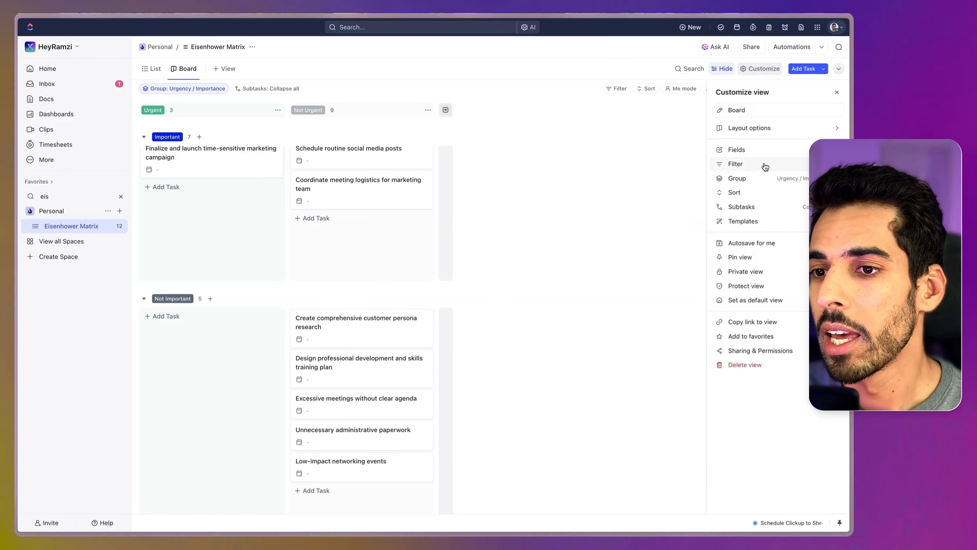
Step: Show the Assignee field on the board's cards and hide Priority and Dates
{"action": "left_click", "coordinate": [761, 151]}
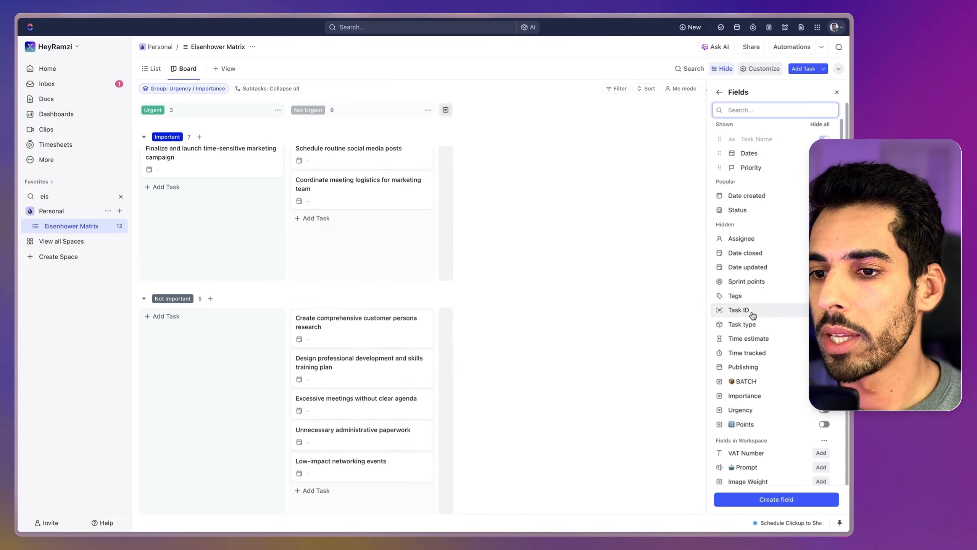
{"action": "left_click", "coordinate": [741, 238]}
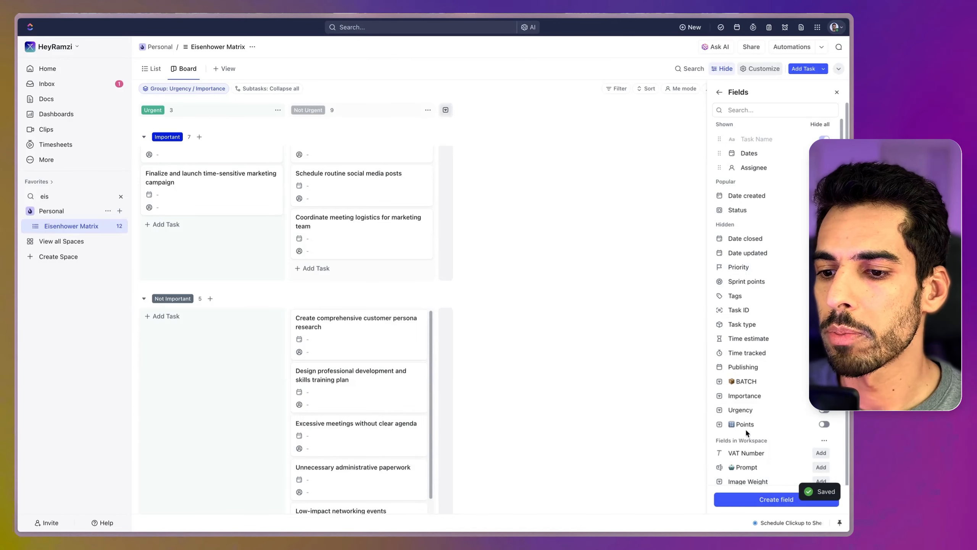
{"action": "scroll", "coordinate": [756, 434], "scroll_direction": "down", "scroll_amount": 1}
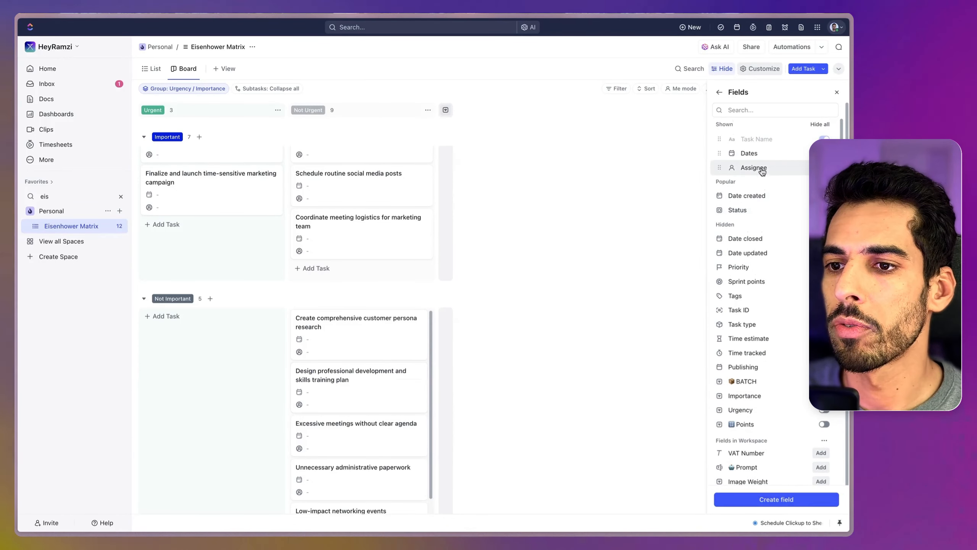
{"action": "scroll", "coordinate": [807, 156], "scroll_direction": "up", "scroll_amount": 1}
{"action": "left_click", "coordinate": [824, 153]}
{"action": "left_click", "coordinate": [837, 92]}
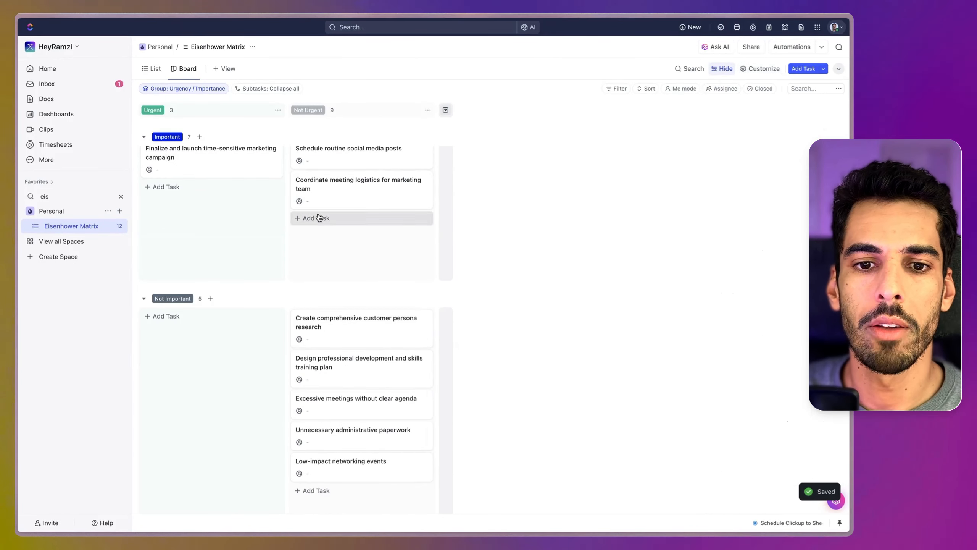
Step: Assign "Coordinate meeting logistics for marketing team", "Create comprehensive customer persona research" and "Design professional development and skills training plan" to yourself
{"action": "left_click", "coordinate": [308, 201]}
{"action": "left_click", "coordinate": [316, 248]}
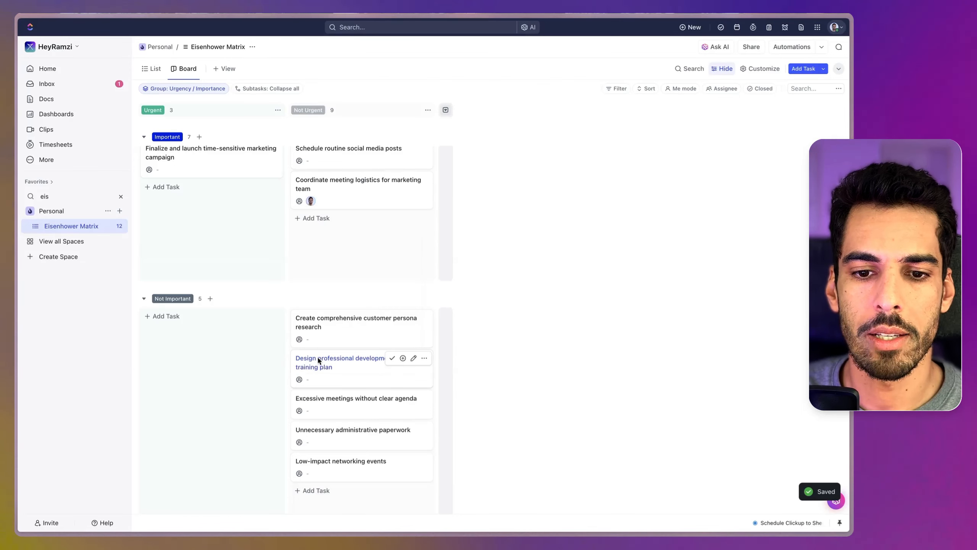
{"action": "left_click", "coordinate": [310, 338]}
{"action": "left_click", "coordinate": [327, 395]}
{"action": "left_click", "coordinate": [311, 379]}
{"action": "left_click", "coordinate": [310, 409]}
Step: Assign "Excessive meetings without clear agenda", "Finalize and launch time-sensitive marketing campaign" and "Schedule routine social media posts" to yourself
{"action": "left_click", "coordinate": [302, 411]}
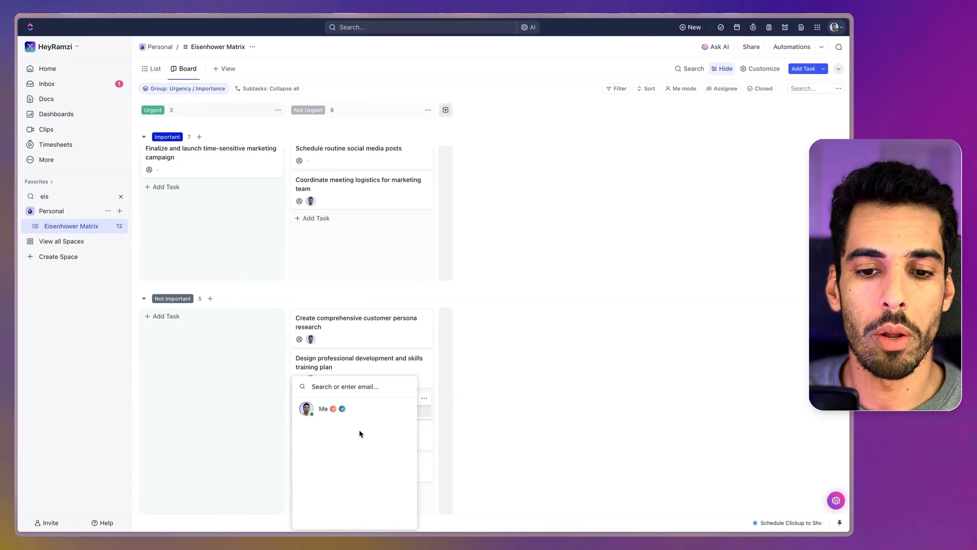
{"action": "left_click", "coordinate": [327, 409]}
{"action": "left_click", "coordinate": [156, 170]}
{"action": "left_click", "coordinate": [198, 220]}
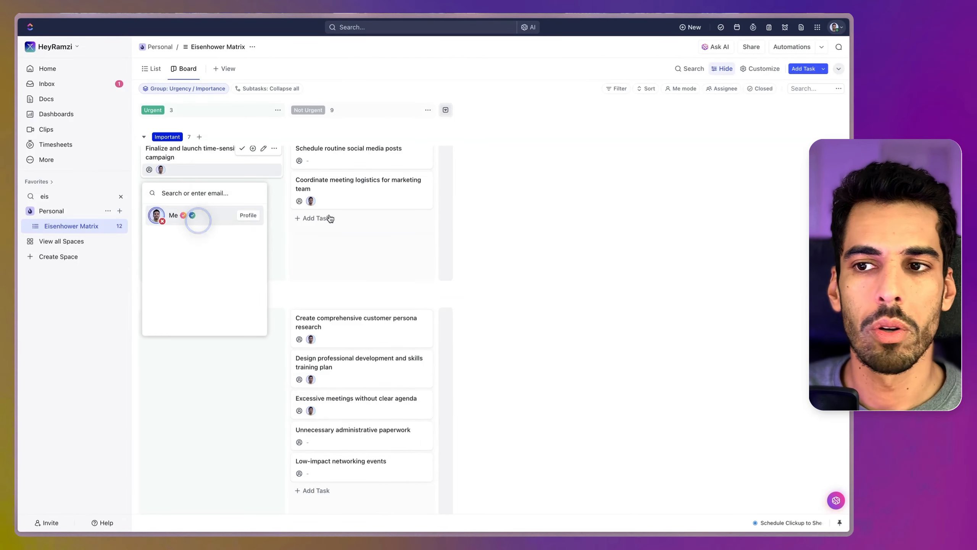
{"action": "left_click", "coordinate": [299, 186]}
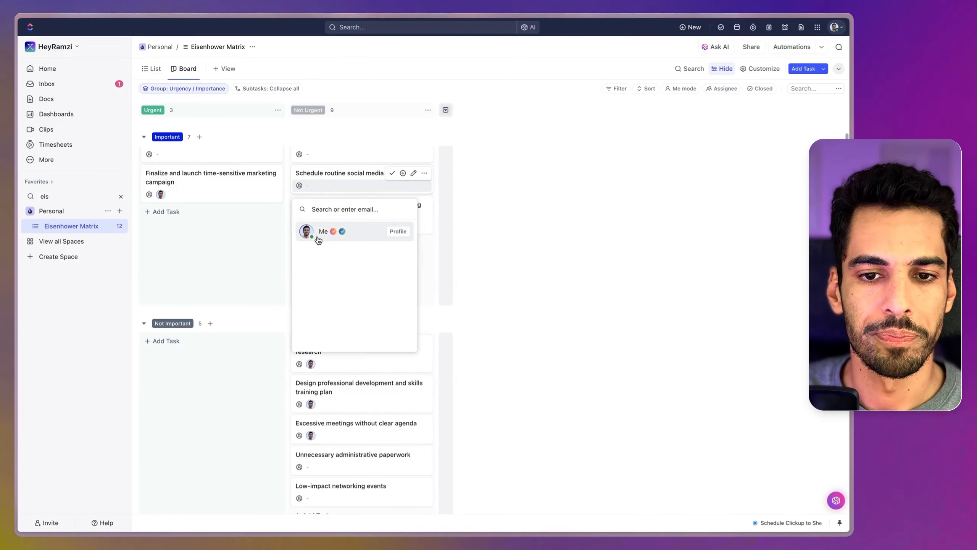
{"action": "left_click", "coordinate": [318, 235]}
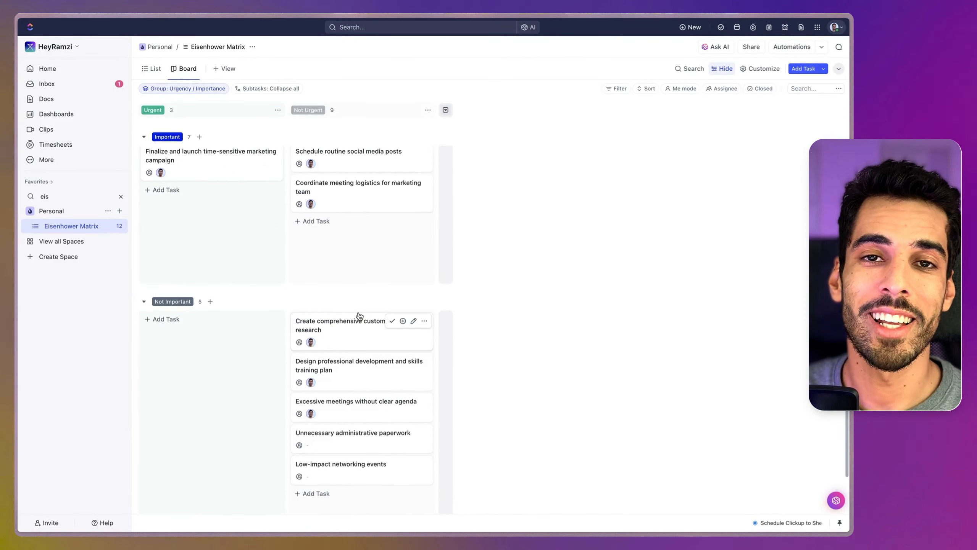
Step: Move "Unnecessary administrative paperwork" and "Create comprehensive customer persona research" into the Urgent column of the Not Important row
{"action": "scroll", "coordinate": [359, 370], "scroll_direction": "down", "scroll_amount": 1}
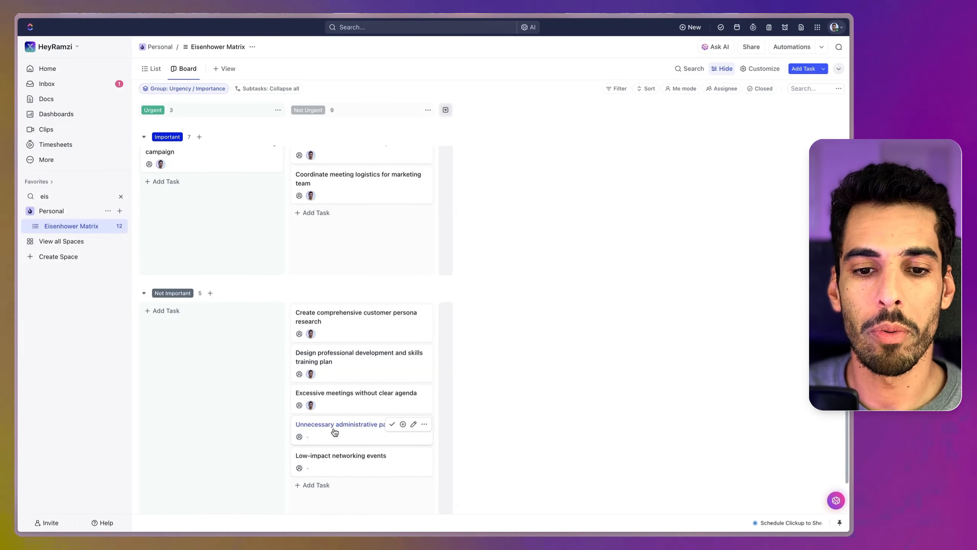
{"action": "left_click_drag", "start_coordinate": [326, 431], "coordinate": [192, 320]}
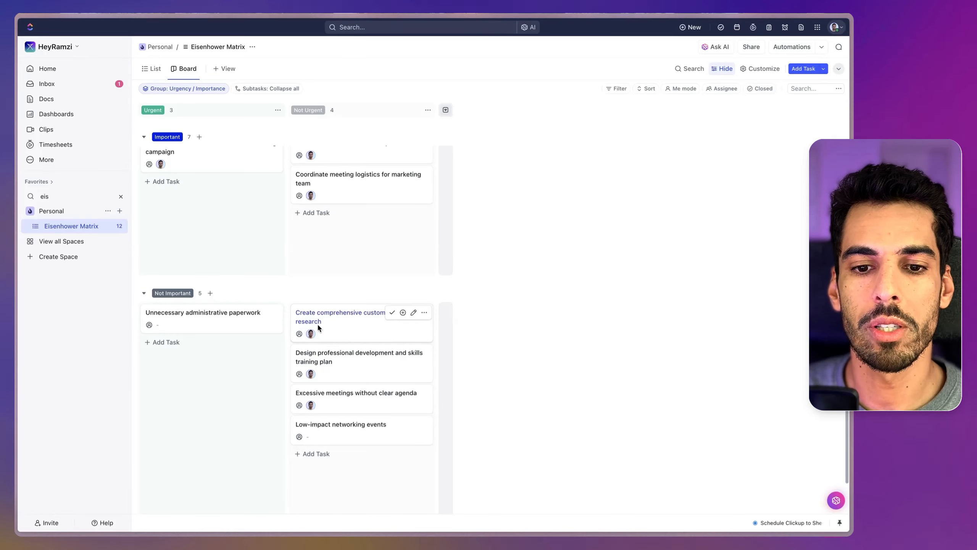
{"action": "left_click_drag", "start_coordinate": [333, 318], "coordinate": [196, 370]}
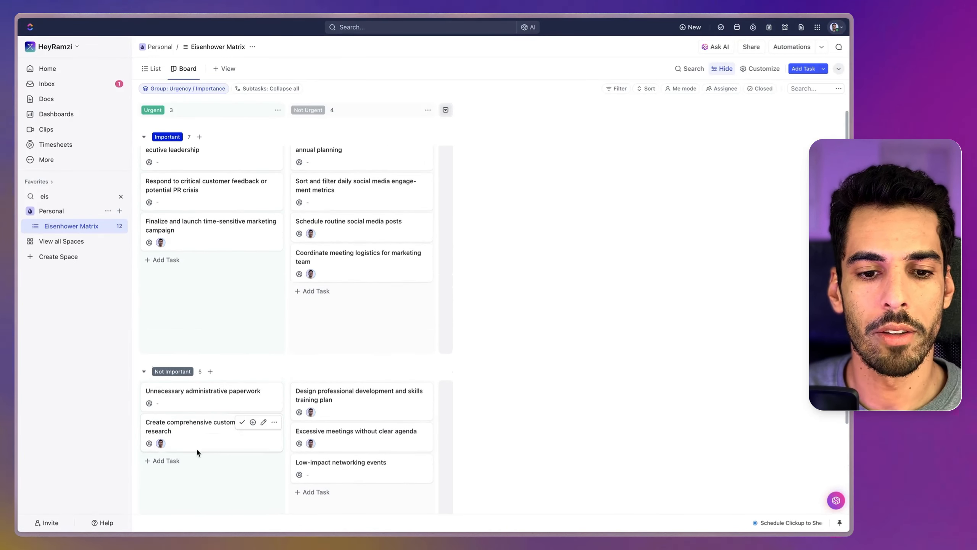
{"action": "scroll", "coordinate": [342, 452], "scroll_direction": "up", "scroll_amount": 1}
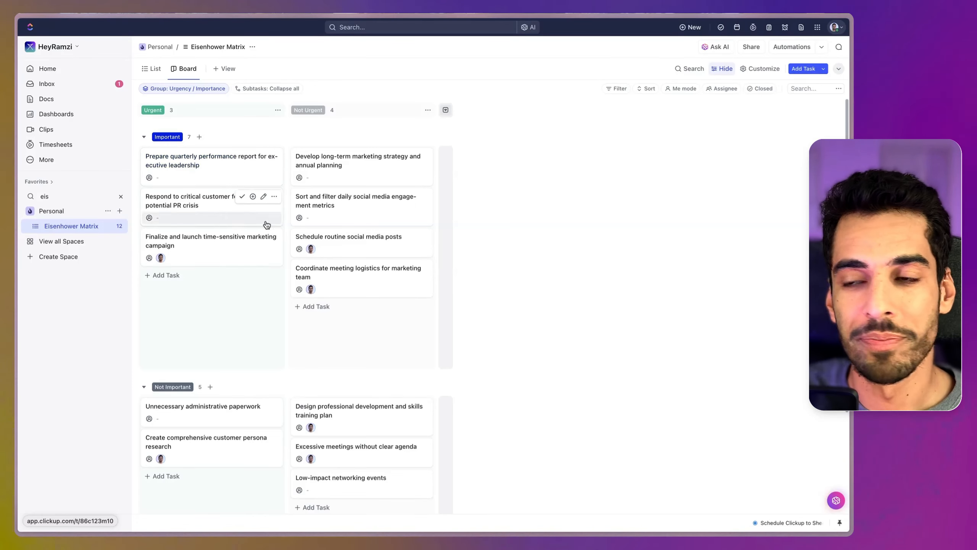
Step: Start an automation for the Eisenhower Matrix list that triggers when the Urgency custom field changes from Any to Urgent
{"action": "left_click", "coordinate": [789, 47]}
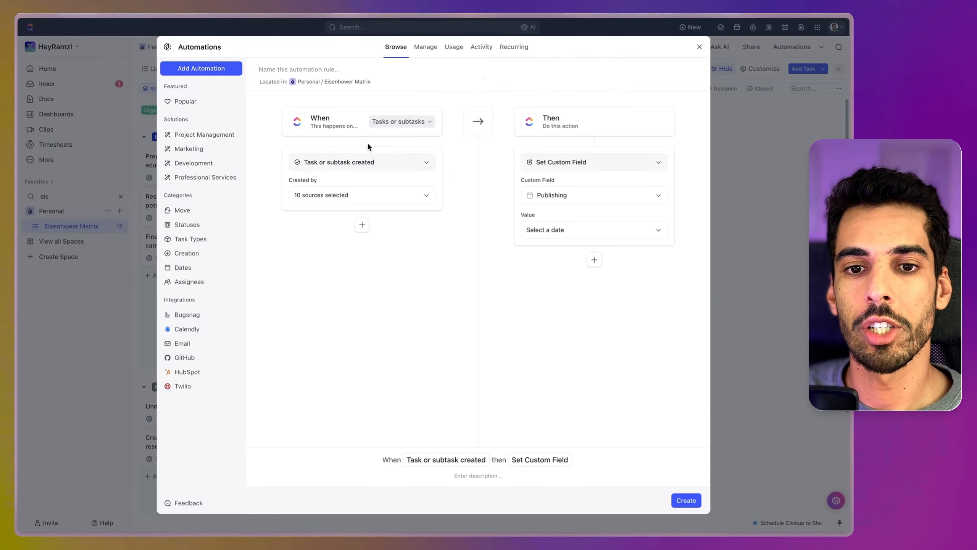
{"action": "left_click", "coordinate": [338, 161]}
{"action": "left_click", "coordinate": [337, 239]}
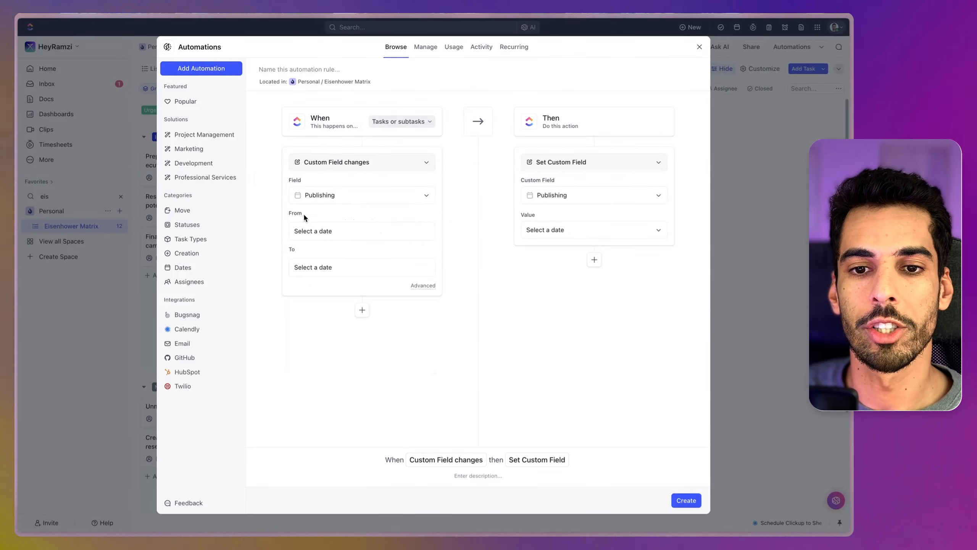
{"action": "left_click", "coordinate": [334, 200]}
{"action": "left_click", "coordinate": [335, 284]}
{"action": "left_click", "coordinate": [456, 304]}
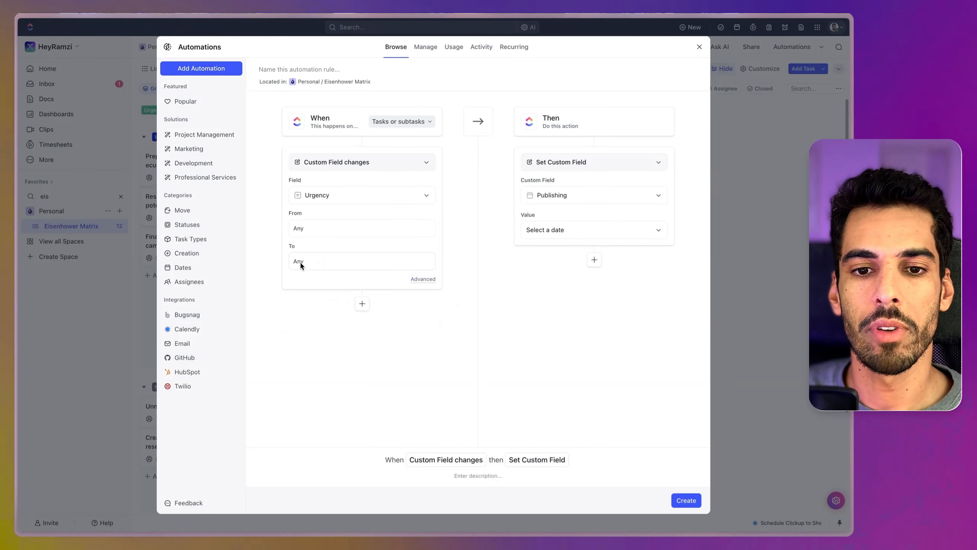
{"action": "left_click", "coordinate": [307, 269]}
{"action": "left_click", "coordinate": [347, 345]}
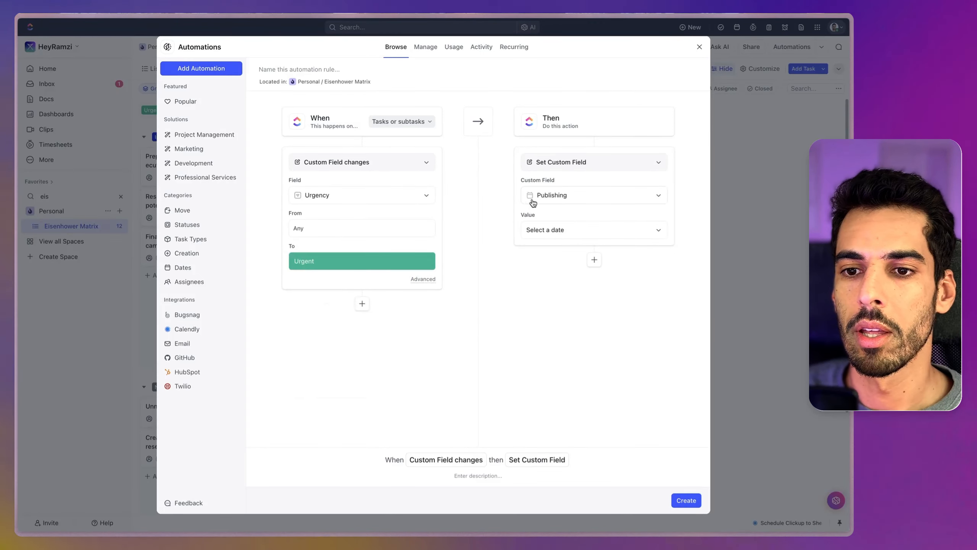
Step: Make the Urgency automation change the due date using the "Days after trigger date" option and create it
{"action": "left_click", "coordinate": [555, 170]}
{"action": "type", "text": "due"}
{"action": "left_click", "coordinate": [569, 223]}
{"action": "left_click", "coordinate": [546, 195]}
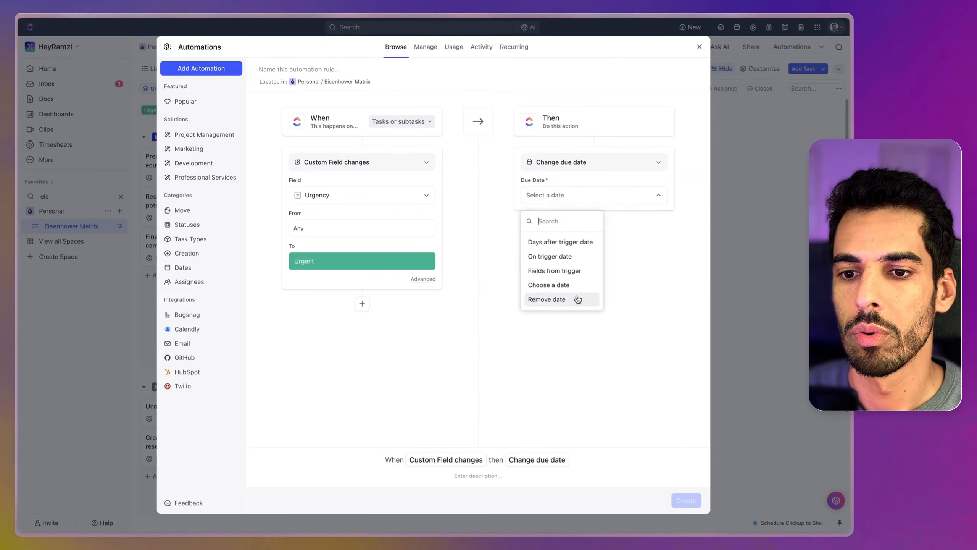
{"action": "left_click", "coordinate": [560, 242]}
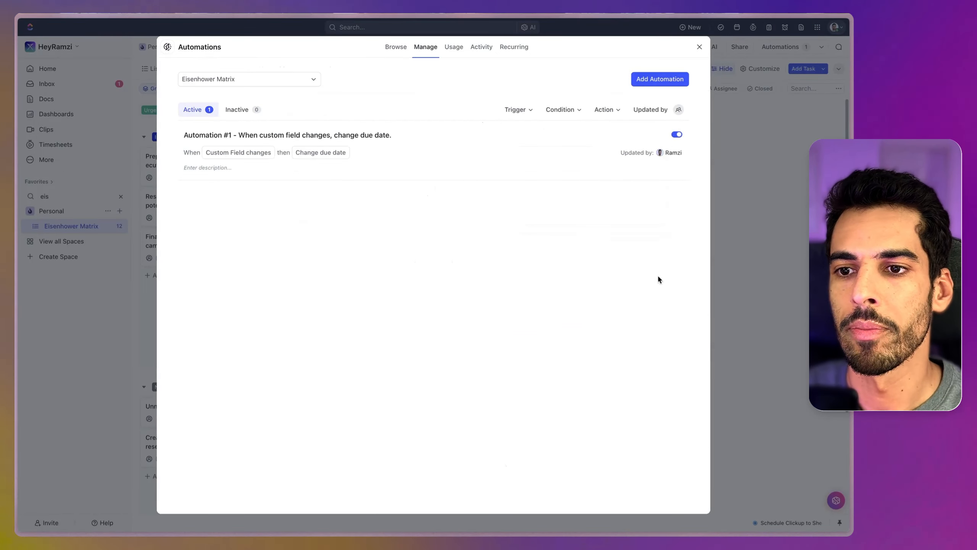
Step: Add a second automation that triggers when the Importance custom field changes from Any to Important
{"action": "left_click", "coordinate": [651, 81]}
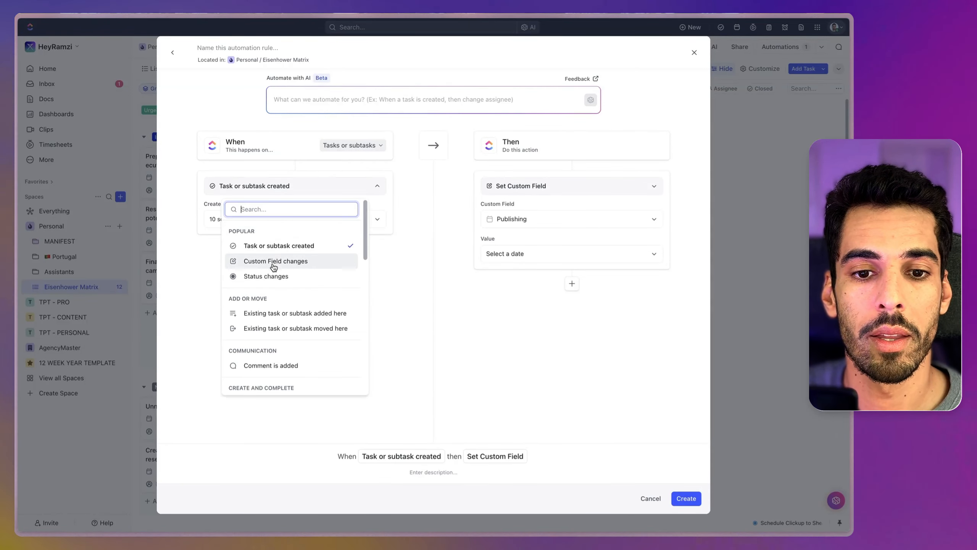
{"action": "left_click", "coordinate": [273, 262]}
{"action": "left_click", "coordinate": [254, 226]}
{"action": "left_click", "coordinate": [255, 321]}
{"action": "left_click", "coordinate": [223, 284]}
{"action": "left_click", "coordinate": [239, 341]}
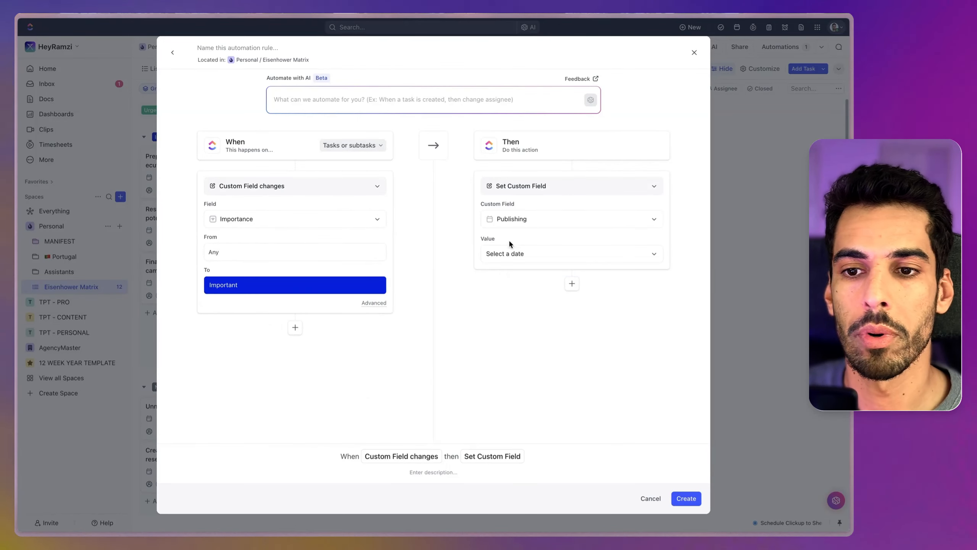
Step: Make the Importance automation change assignees by reassigning the task to yourself, and create it
{"action": "left_click", "coordinate": [515, 187]}
{"action": "left_click", "coordinate": [518, 261]}
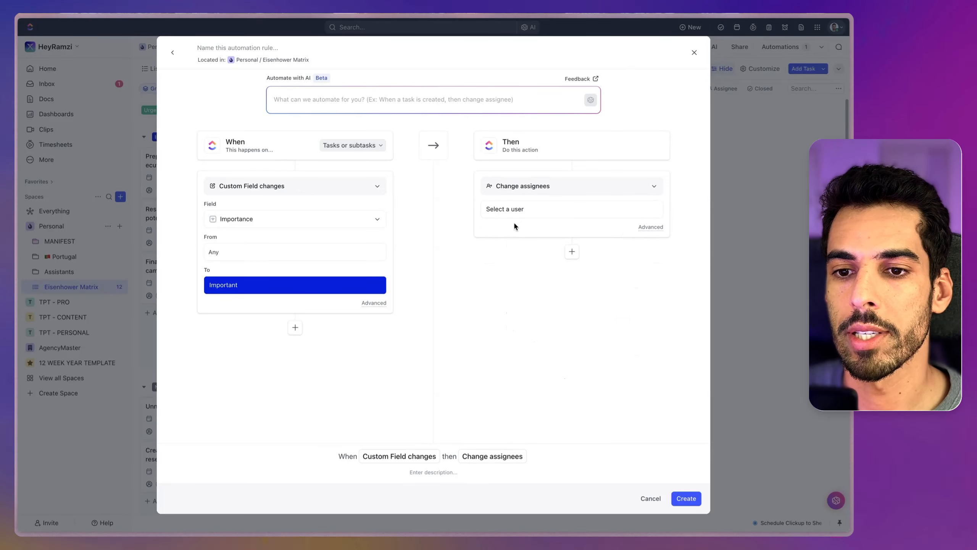
{"action": "left_click", "coordinate": [651, 228]}
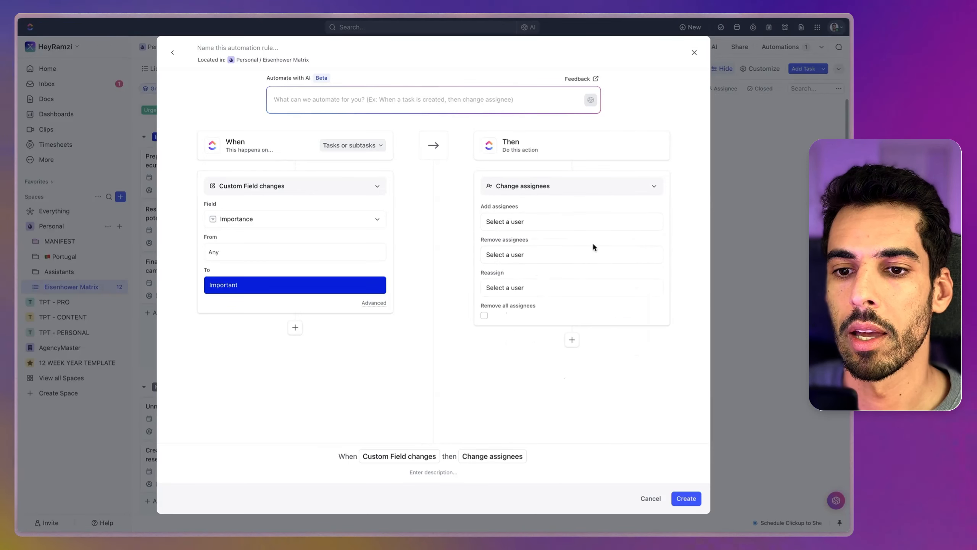
{"action": "left_click", "coordinate": [500, 290]}
{"action": "left_click", "coordinate": [517, 336]}
{"action": "left_click", "coordinate": [684, 499]}
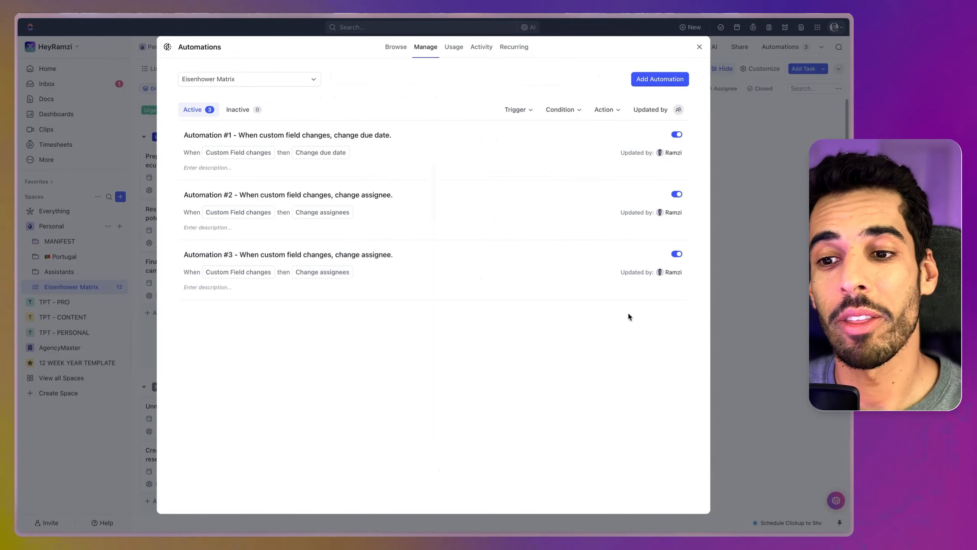
Step: Reassign tasks to the other team member in the automation for Importance changing to Not Important, save it and close the automations
{"action": "left_click", "coordinate": [659, 255]}
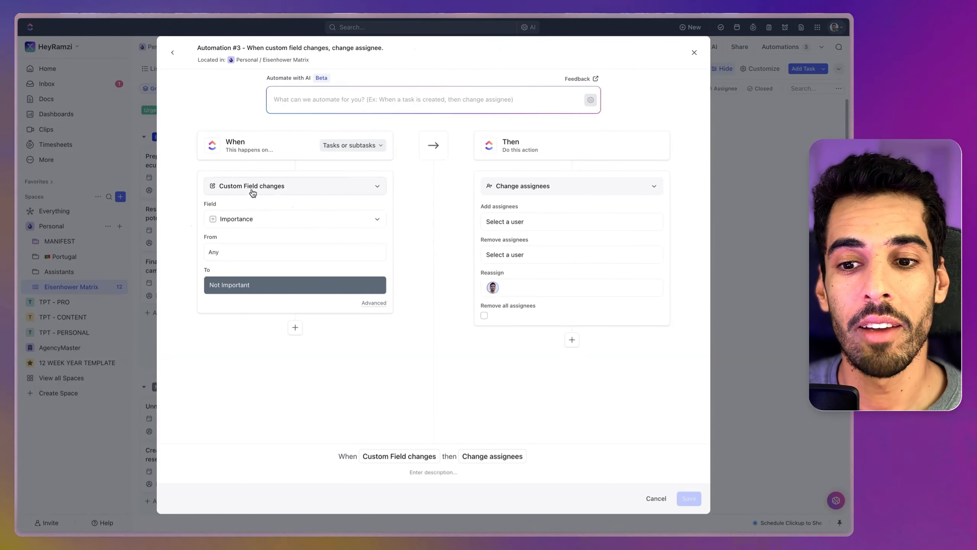
{"action": "left_click", "coordinate": [493, 288]}
{"action": "left_click", "coordinate": [547, 357]}
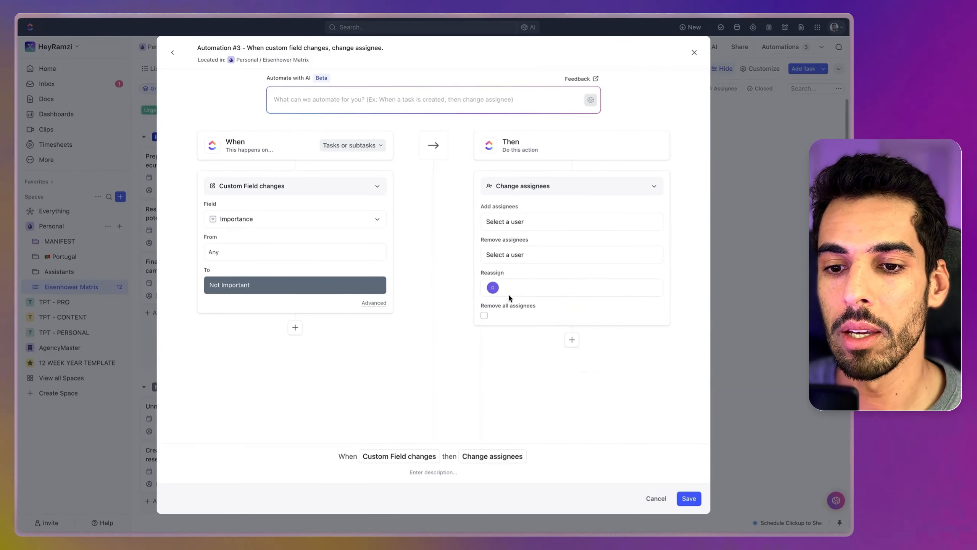
{"action": "left_click", "coordinate": [689, 499]}
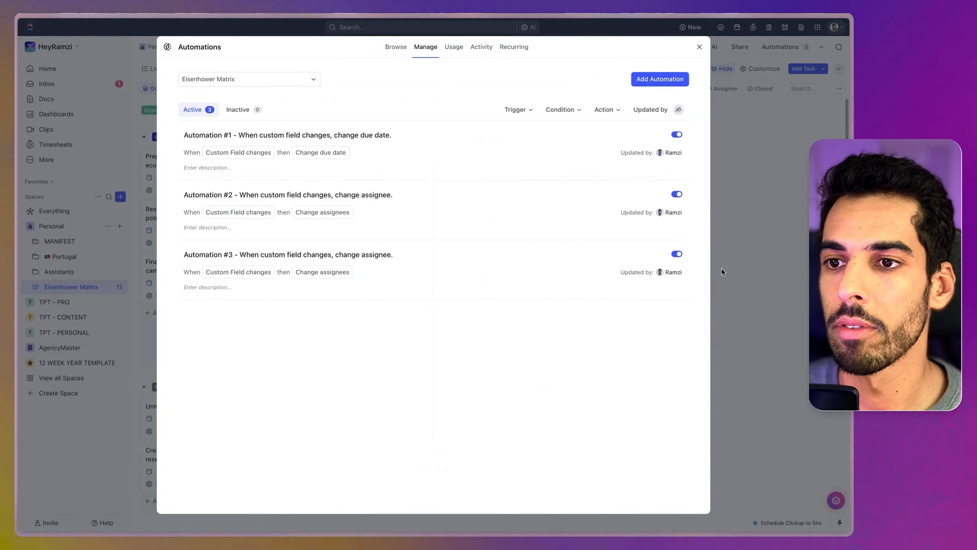
{"action": "key", "text": "Escape"}
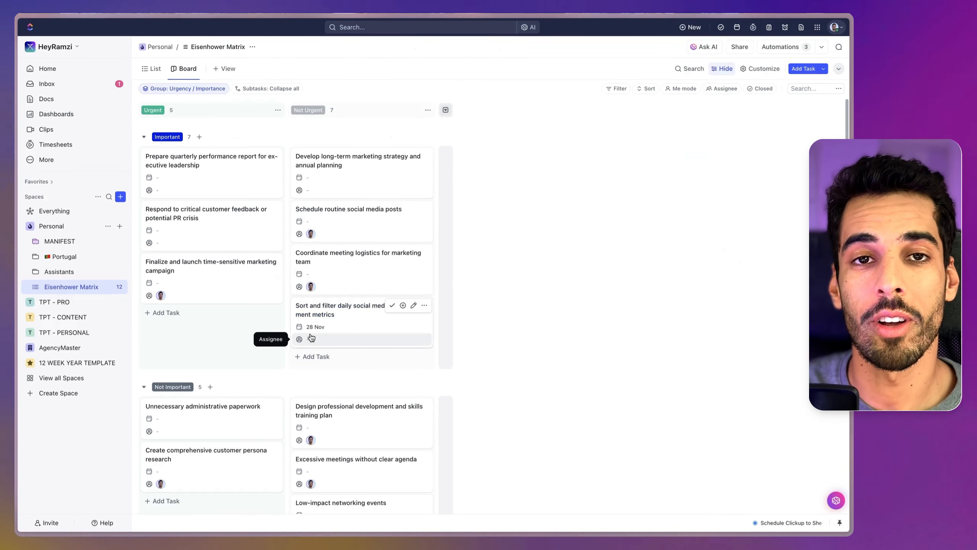
Step: Move "Coordinate meeting logistics for marketing team" into the Urgent column of the Important row
{"action": "scroll", "coordinate": [358, 339], "scroll_direction": "down", "scroll_amount": 3}
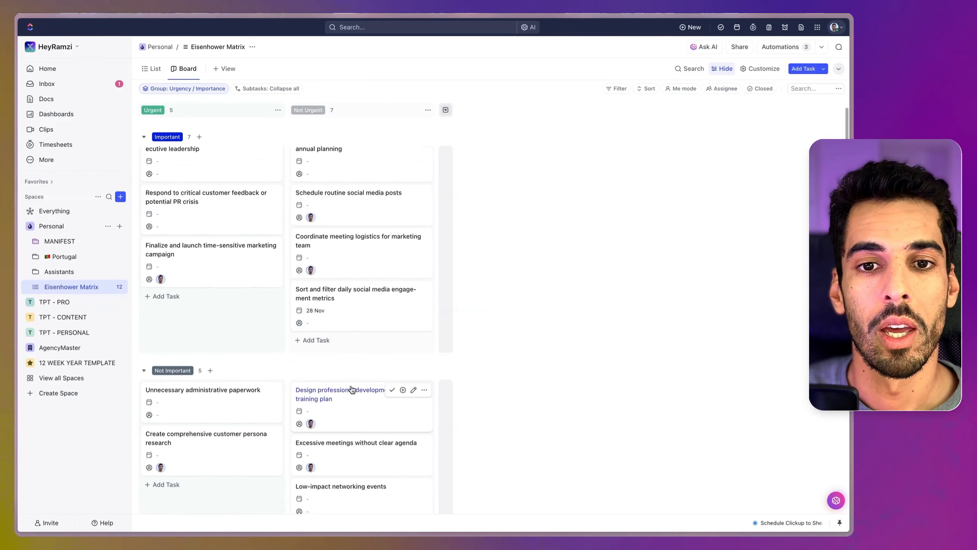
{"action": "scroll", "coordinate": [339, 358], "scroll_direction": "down", "scroll_amount": 1}
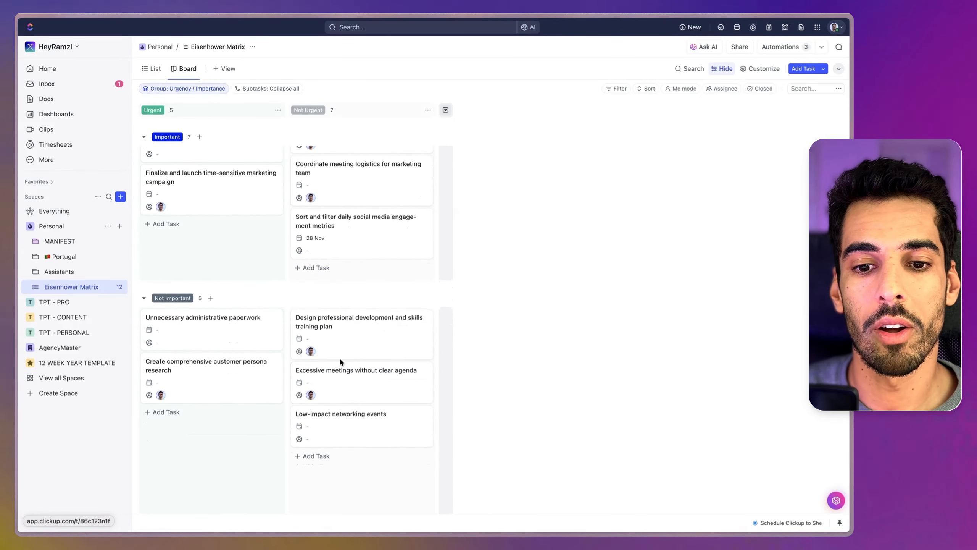
{"action": "scroll", "coordinate": [363, 358], "scroll_direction": "up", "scroll_amount": 3}
{"action": "scroll", "coordinate": [354, 362], "scroll_direction": "up", "scroll_amount": 1}
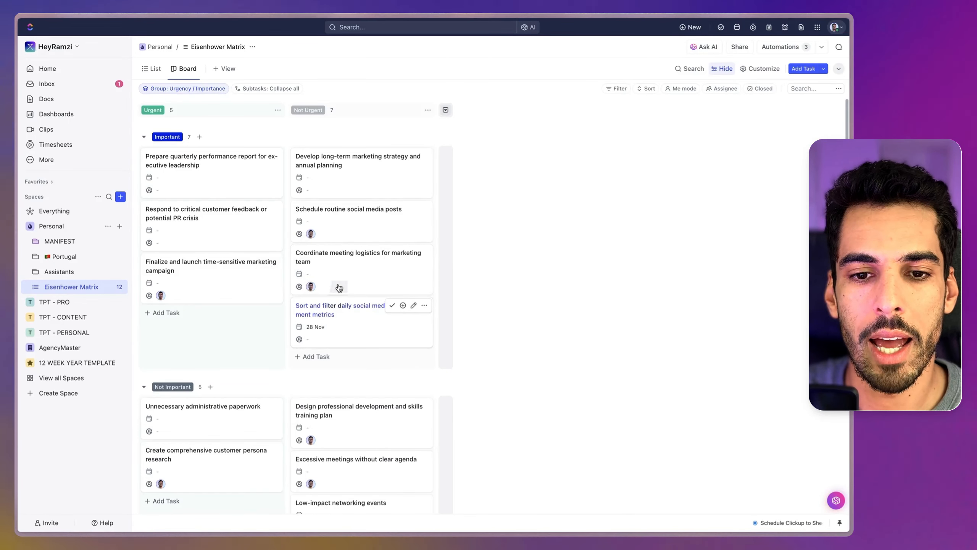
{"action": "left_click_drag", "start_coordinate": [346, 264], "coordinate": [224, 320]}
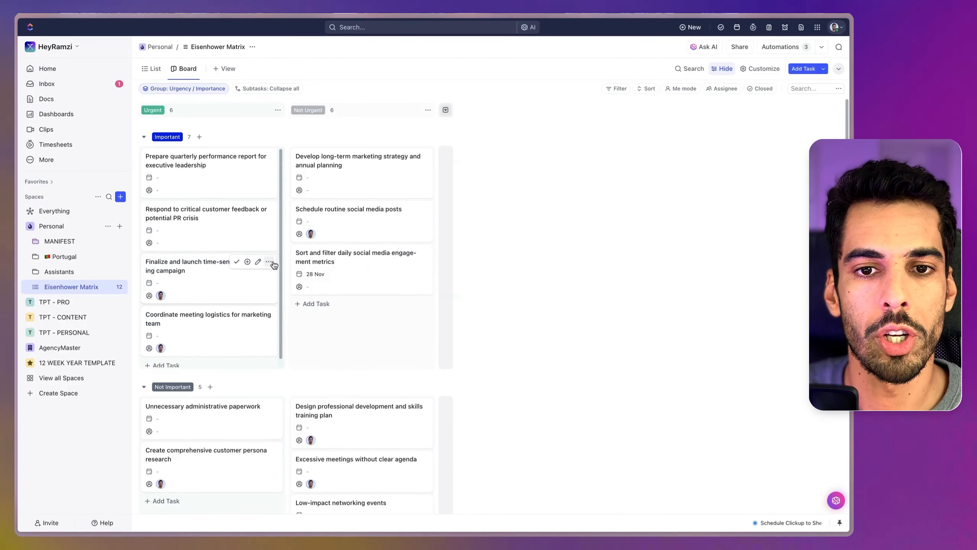
Step: Move "Respond to critical customer feedback or potential PR crisis" to Not Important and "Develop long-term marketing strategy and annual planning" to Urgent
{"action": "scroll", "coordinate": [204, 314], "scroll_direction": "down", "scroll_amount": 1}
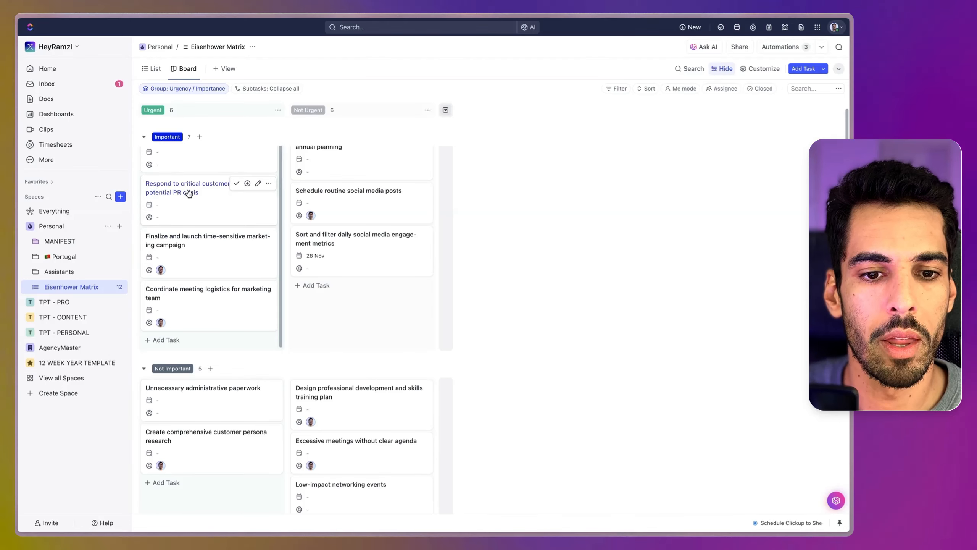
{"action": "left_click_drag", "start_coordinate": [180, 196], "coordinate": [189, 407]}
{"action": "left_click_drag", "start_coordinate": [323, 161], "coordinate": [202, 170]}
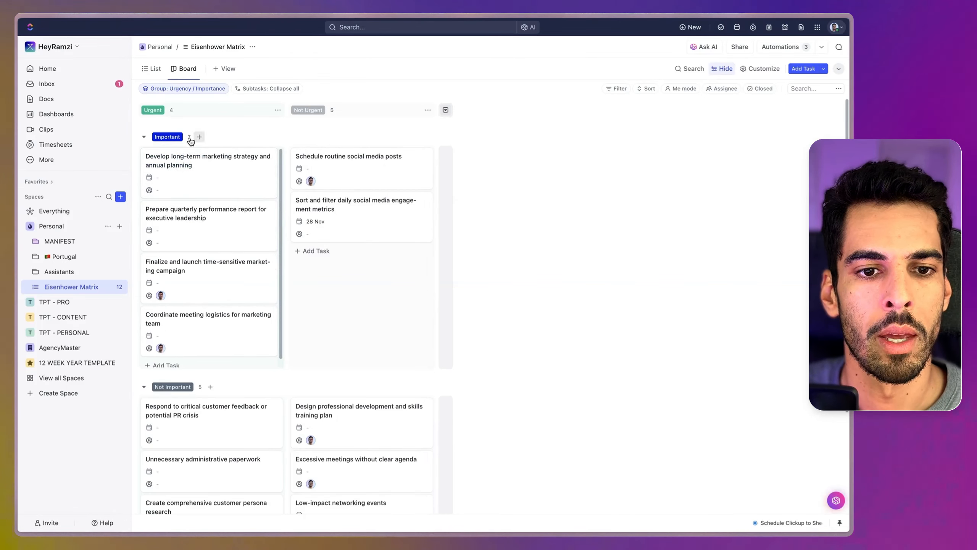
Step: Check the details of "Coordinate meeting logistics for marketing team" and assign "Develop long-term marketing strategy and annual planning" to yourself
{"action": "left_click", "coordinate": [194, 317]}
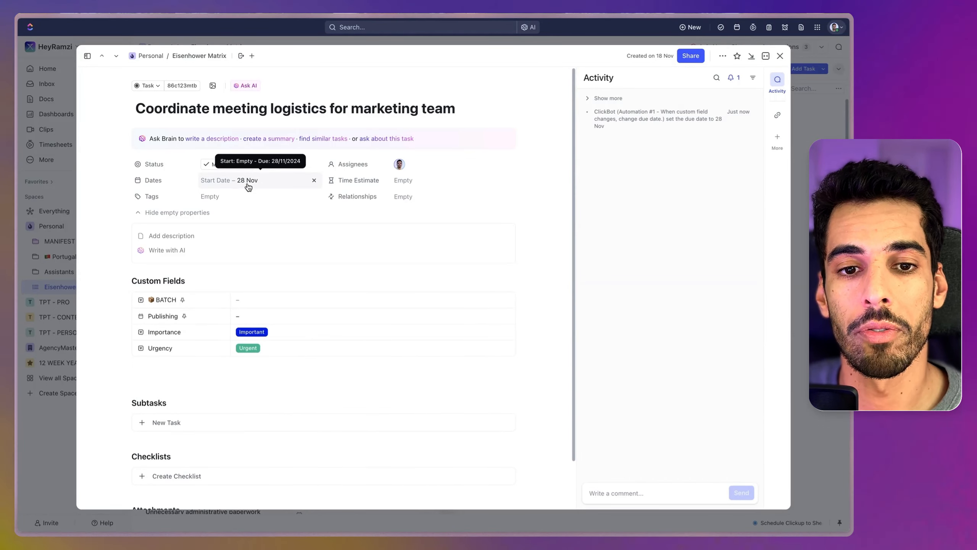
{"action": "left_click", "coordinate": [783, 56]}
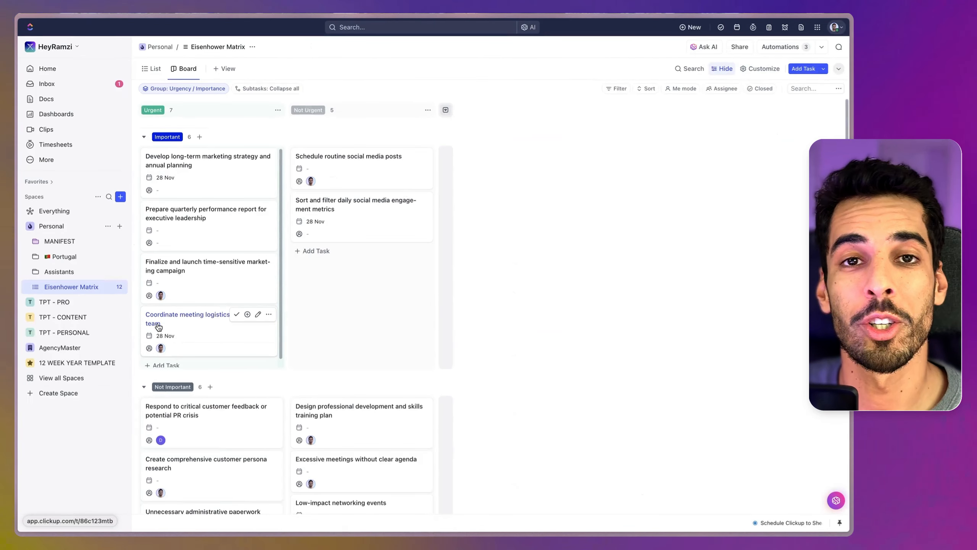
{"action": "left_click", "coordinate": [186, 167]}
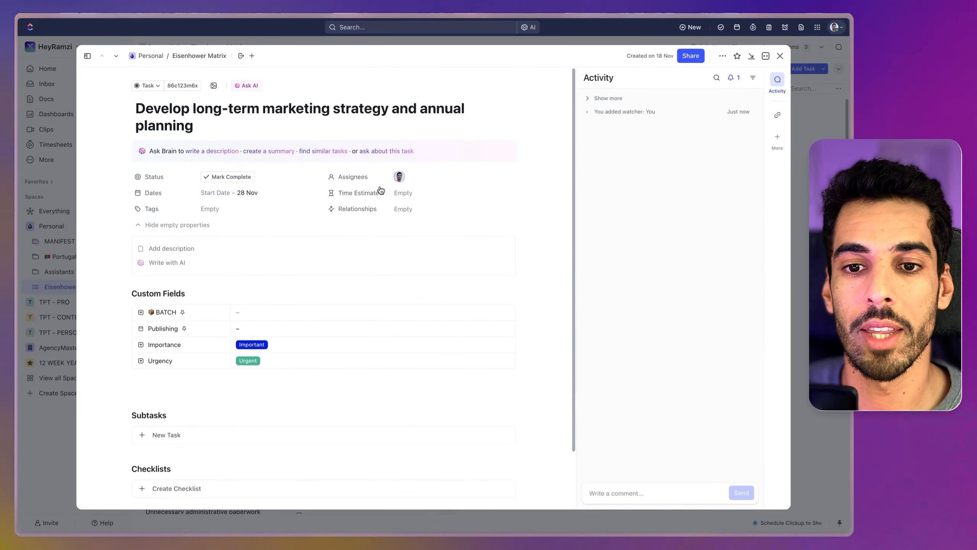
{"action": "left_click", "coordinate": [780, 56]}
Step: Set the due date of "Respond to critical customer feedback or potential PR crisis" to 28 Nov and close the task
{"action": "scroll", "coordinate": [193, 377], "scroll_direction": "down", "scroll_amount": 2}
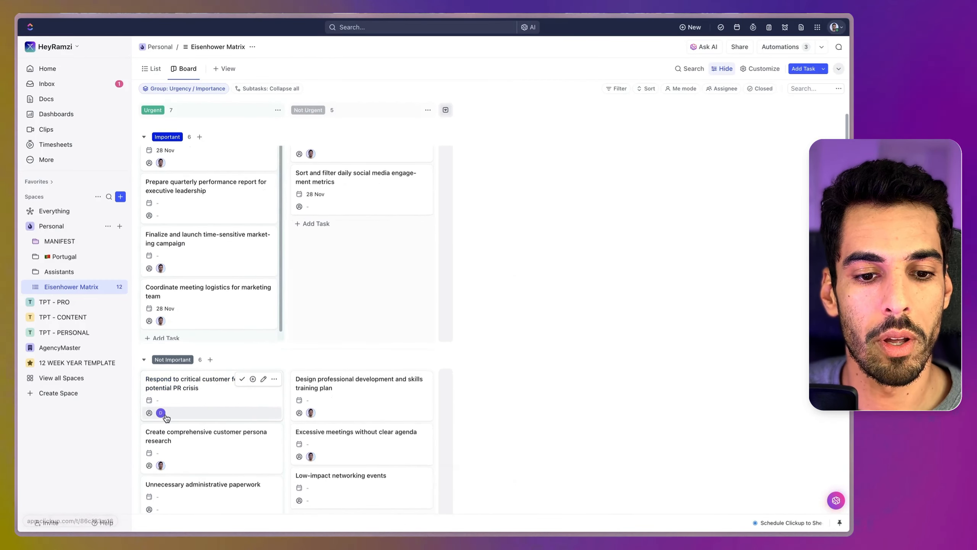
{"action": "mouse_move", "coordinate": [165, 418]}
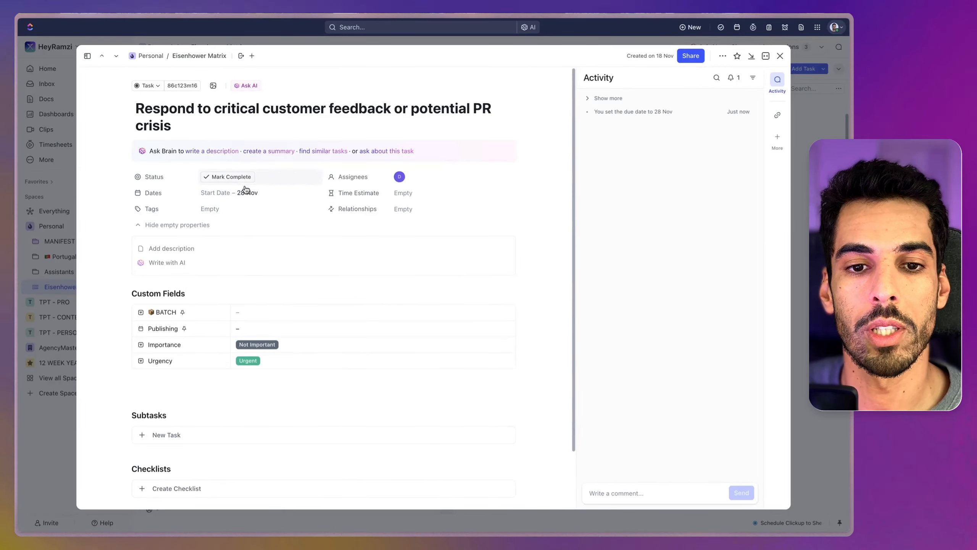
{"action": "left_click", "coordinate": [784, 58]}
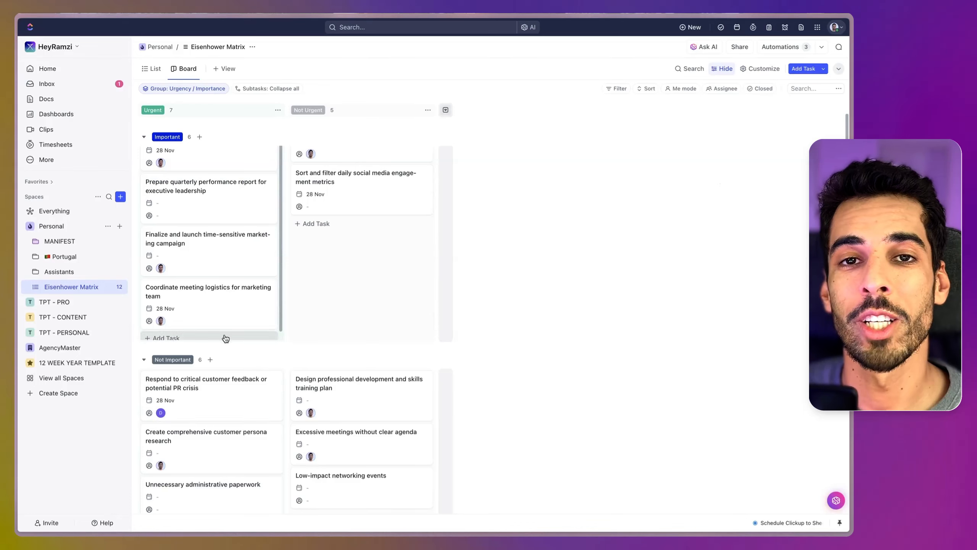
{"action": "scroll", "coordinate": [202, 332], "scroll_direction": "up", "scroll_amount": 2}
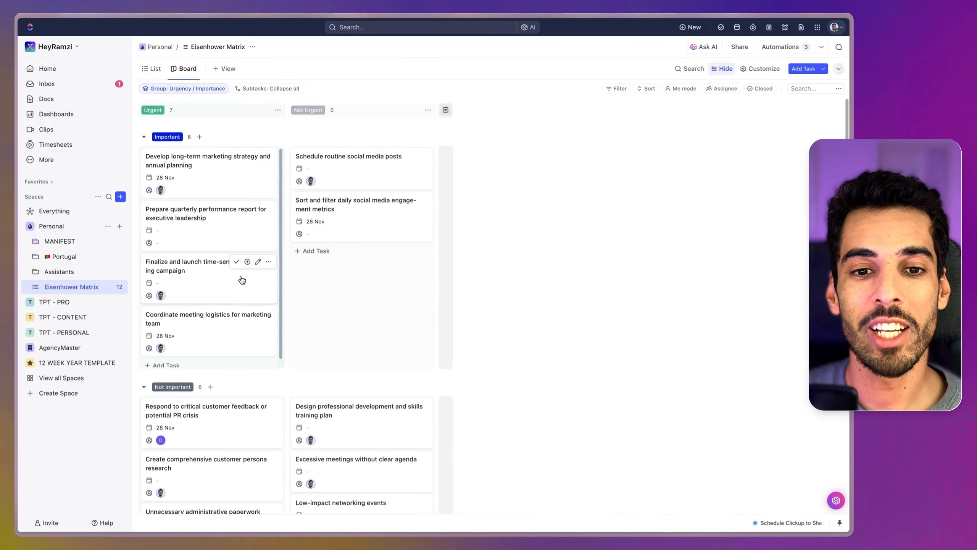
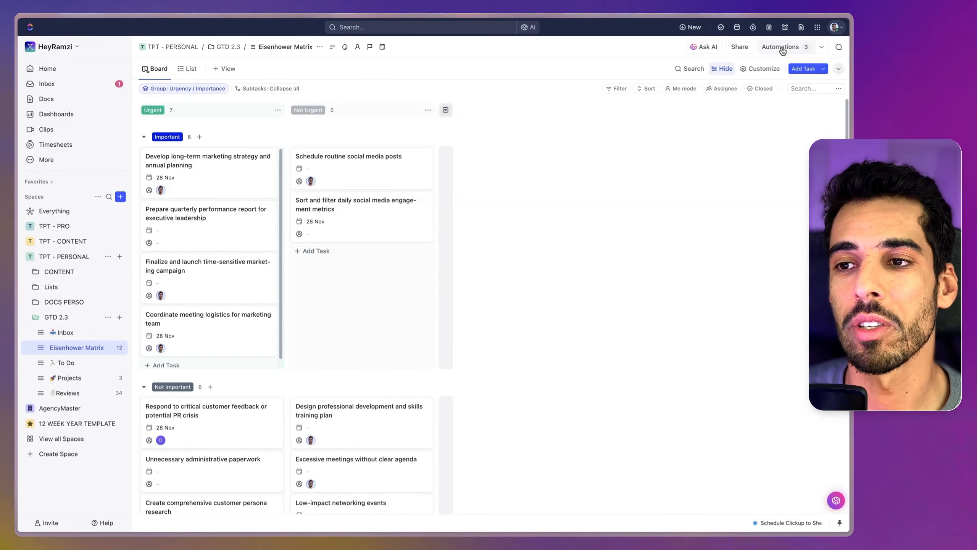
Step: Start an automation in the Inbox list that triggers when a task's status changes from any status to PRIORITIZE
{"action": "left_click", "coordinate": [781, 48]}
{"action": "left_click", "coordinate": [84, 333]}
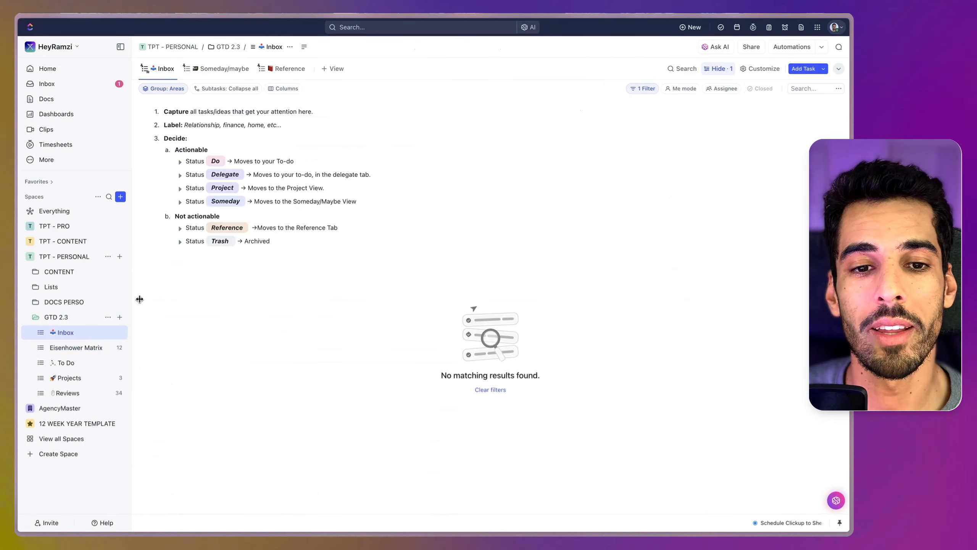
{"action": "left_click", "coordinate": [799, 49]}
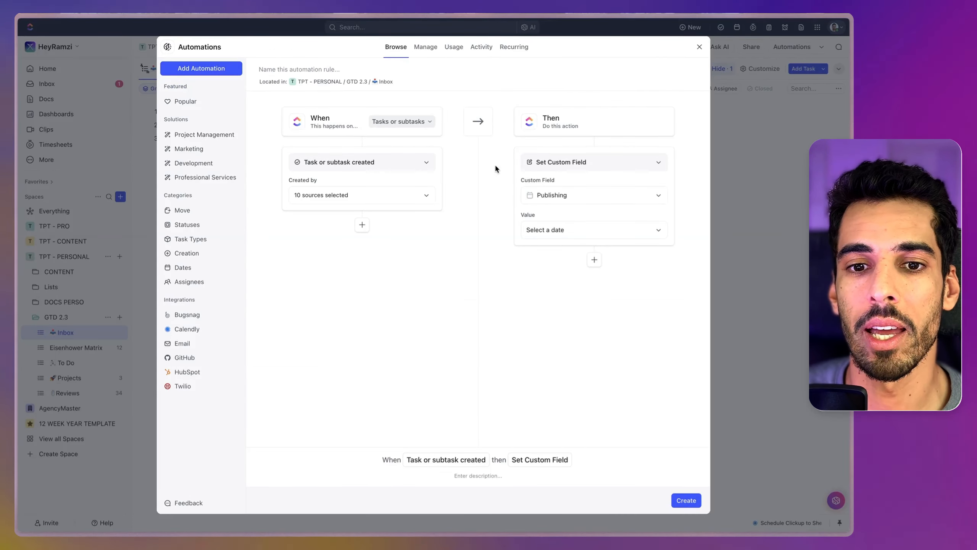
{"action": "left_click", "coordinate": [363, 170]}
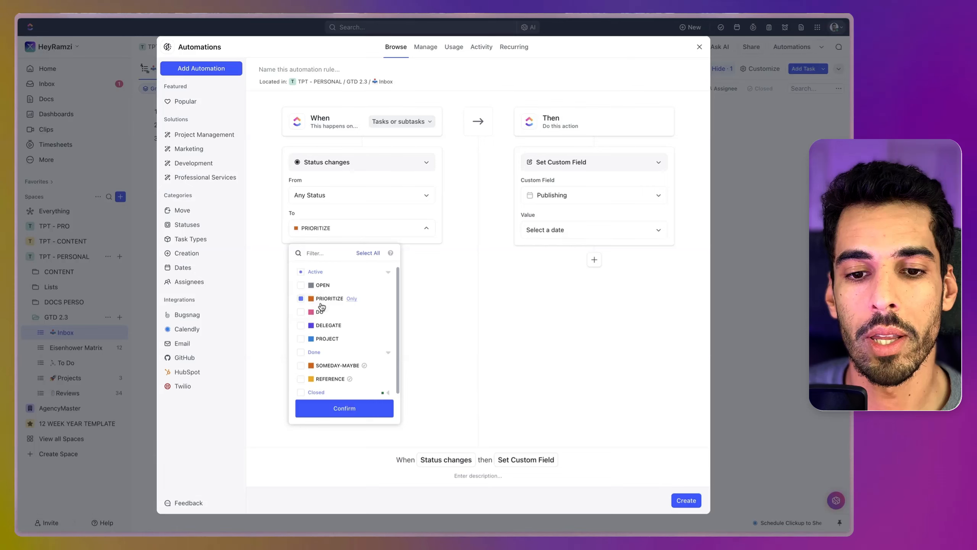
{"action": "left_click", "coordinate": [472, 317]}
Step: Make the automation move tasks to the Eisenhower Matrix list, changing all statuses to TO DO, and create it
{"action": "left_click", "coordinate": [561, 161]}
{"action": "type", "text": "move"}
{"action": "left_click", "coordinate": [560, 207]}
{"action": "left_click", "coordinate": [536, 194]}
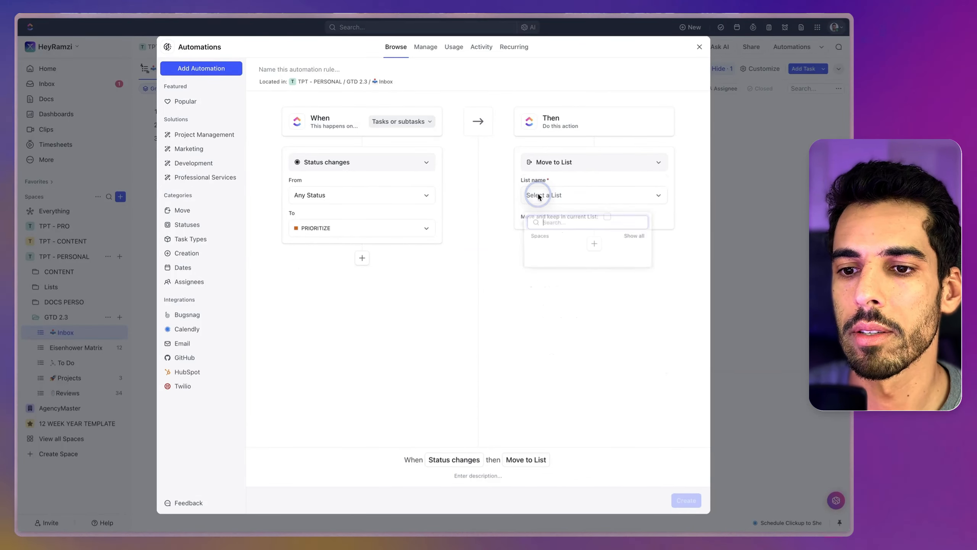
{"action": "type", "text": "eis"}
{"action": "left_click", "coordinate": [572, 278]}
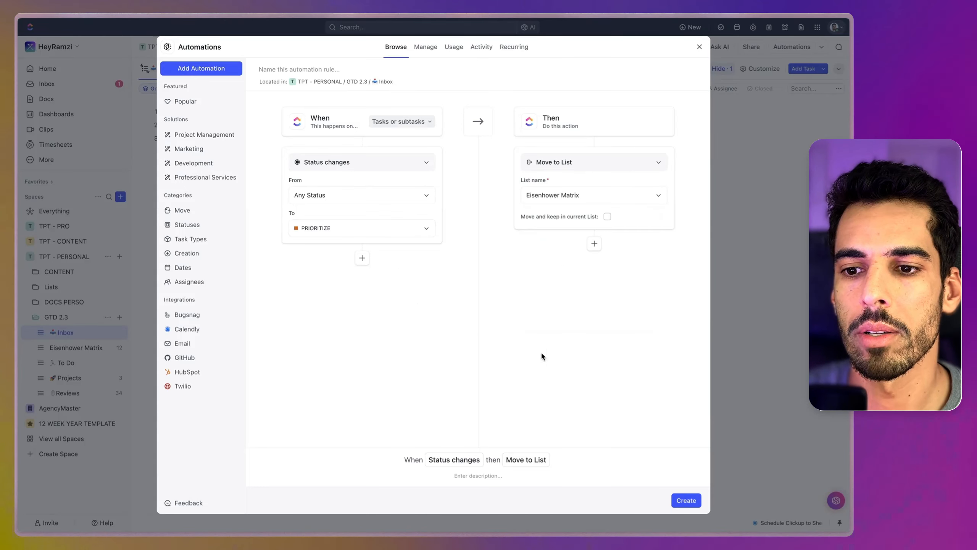
{"action": "left_click", "coordinate": [687, 500]}
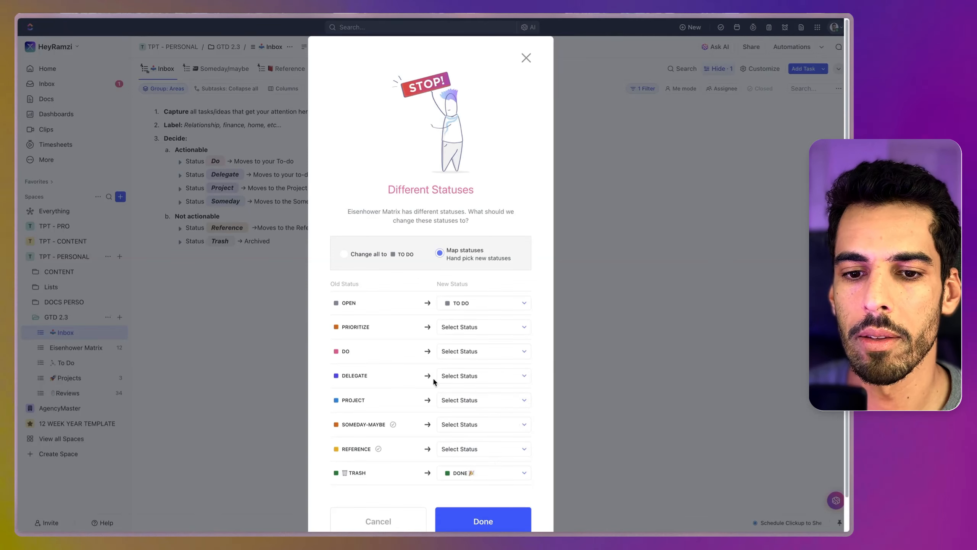
{"action": "left_click", "coordinate": [395, 262]}
{"action": "left_click", "coordinate": [485, 307]}
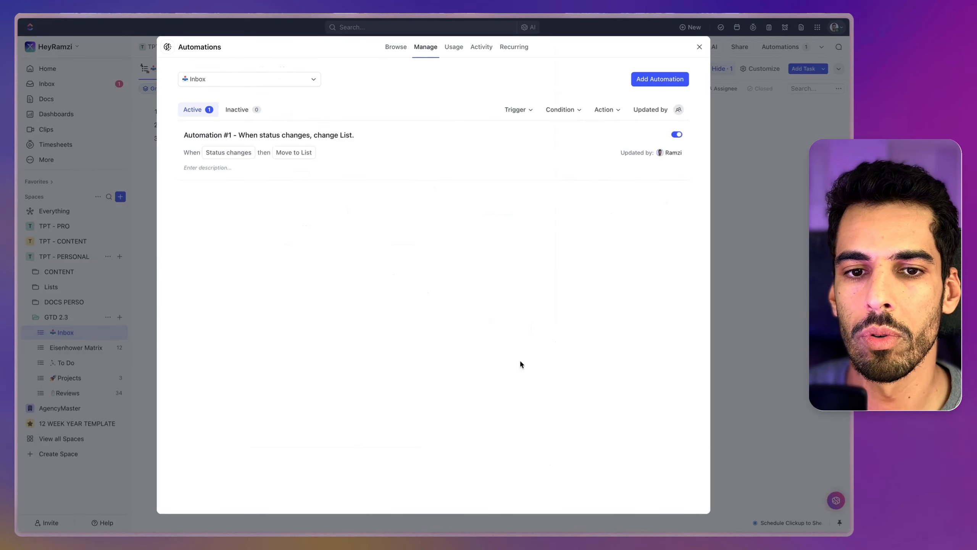
{"action": "left_click", "coordinate": [737, 203]}
Step: Add a Move to List action targeting To Do to the Eisenhower Matrix automation triggered by Urgency changing to Urgent
{"action": "left_click", "coordinate": [78, 347]}
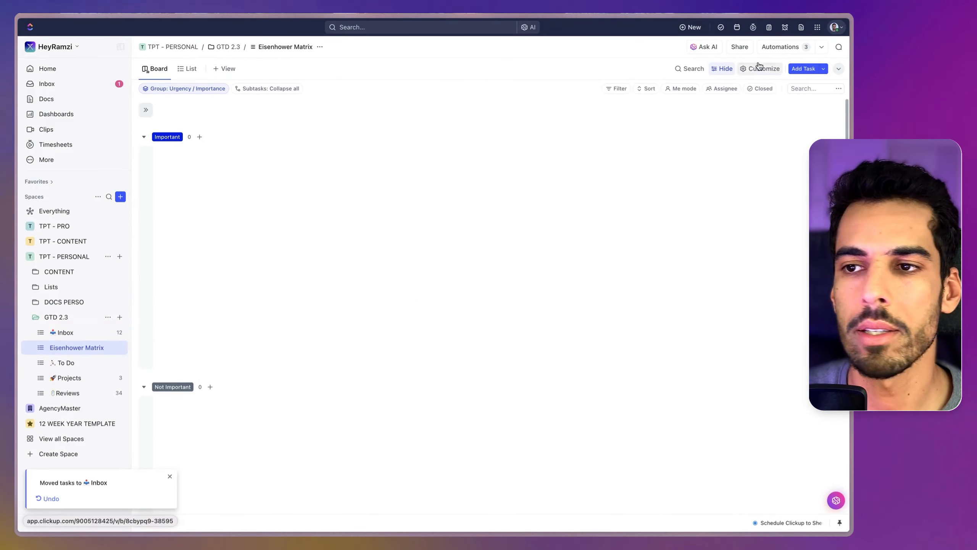
{"action": "left_click", "coordinate": [785, 47]}
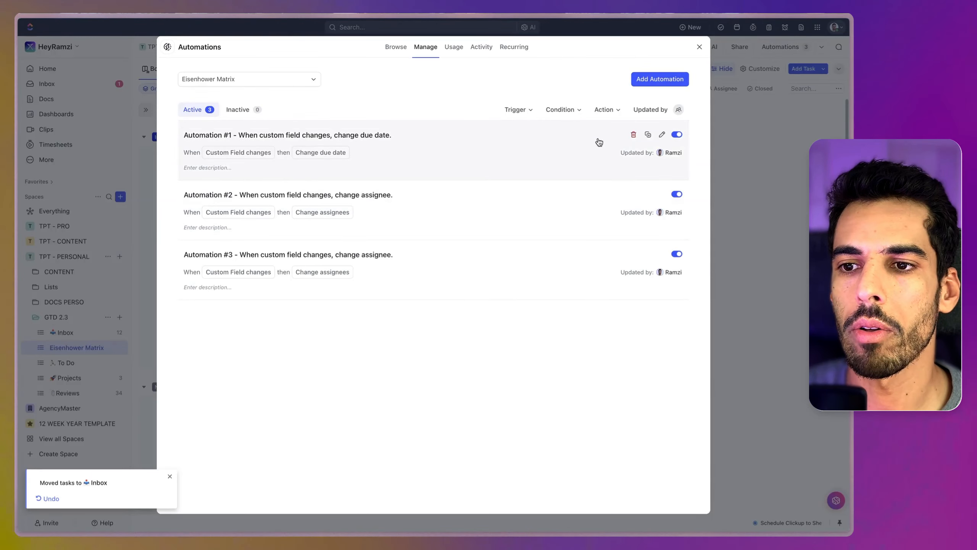
{"action": "left_click", "coordinate": [662, 134]}
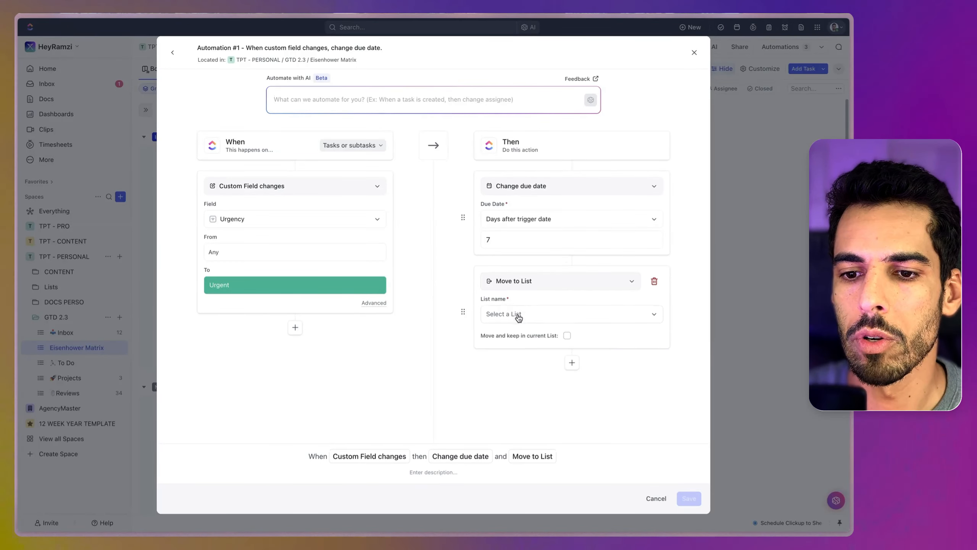
{"action": "left_click", "coordinate": [521, 314]}
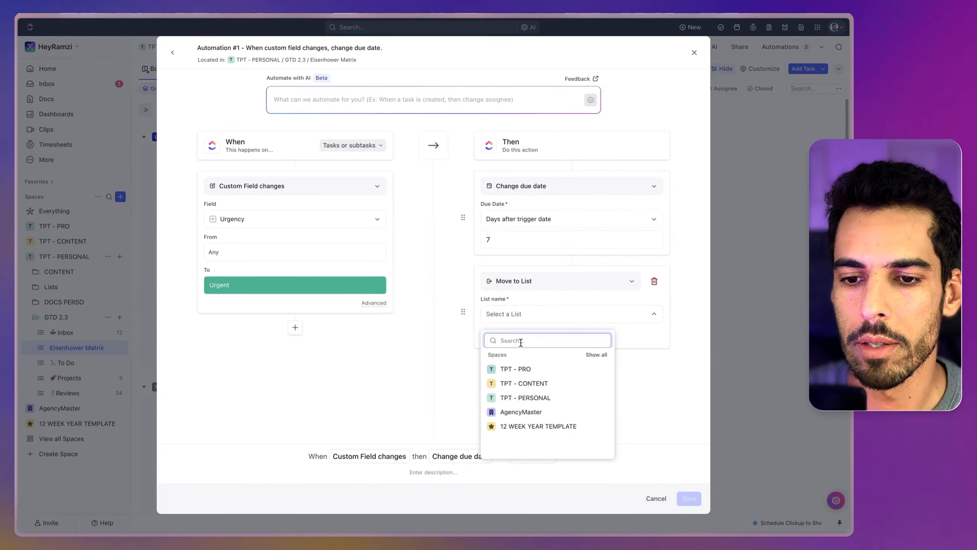
{"action": "type", "text": "to"}
{"action": "left_click", "coordinate": [535, 399]}
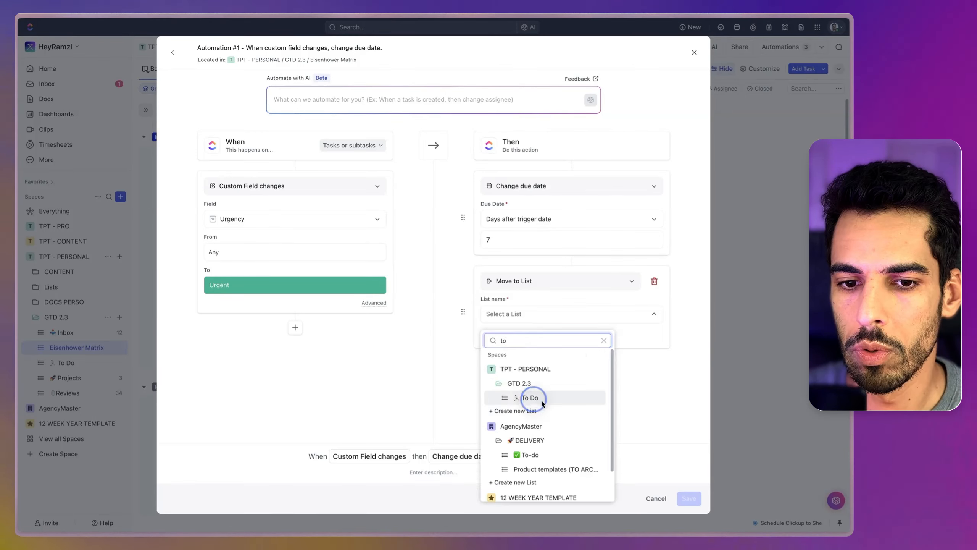
Step: Try to add a Change assignees action that reassigns the task to yourself in the Urgent automation
{"action": "left_click", "coordinate": [642, 407]}
{"action": "left_click", "coordinate": [520, 379]}
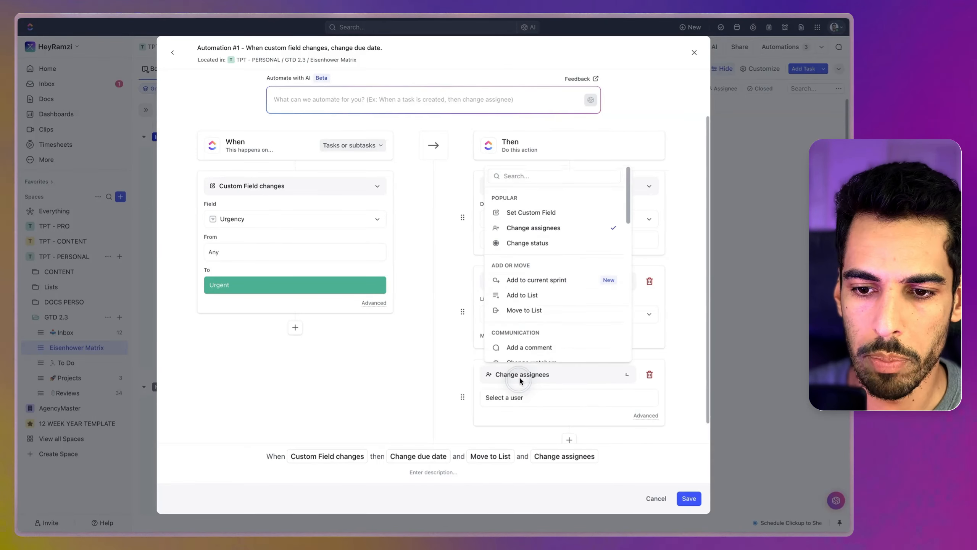
{"action": "left_click", "coordinate": [527, 398]}
{"action": "left_click", "coordinate": [645, 415]}
{"action": "left_click", "coordinate": [545, 419]}
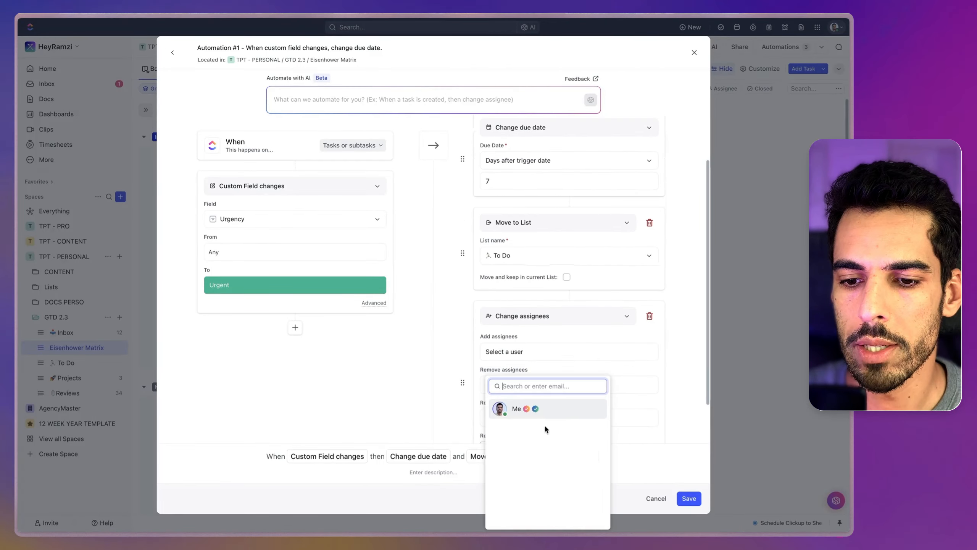
{"action": "left_click", "coordinate": [535, 411]}
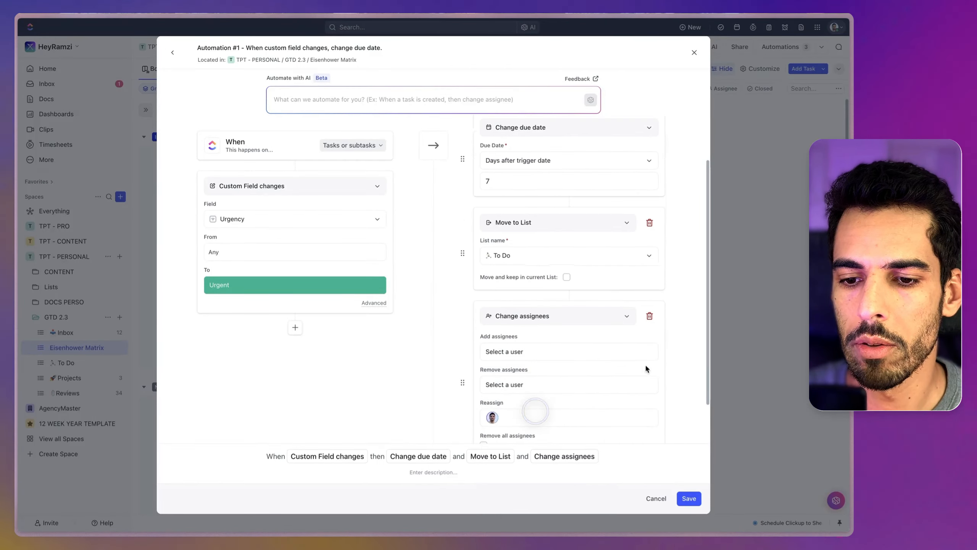
Step: Save the Urgent automation and add a Move to List action targeting To Do to the automation for Importance changing to Important
{"action": "left_click", "coordinate": [701, 500]}
{"action": "left_click", "coordinate": [661, 192]}
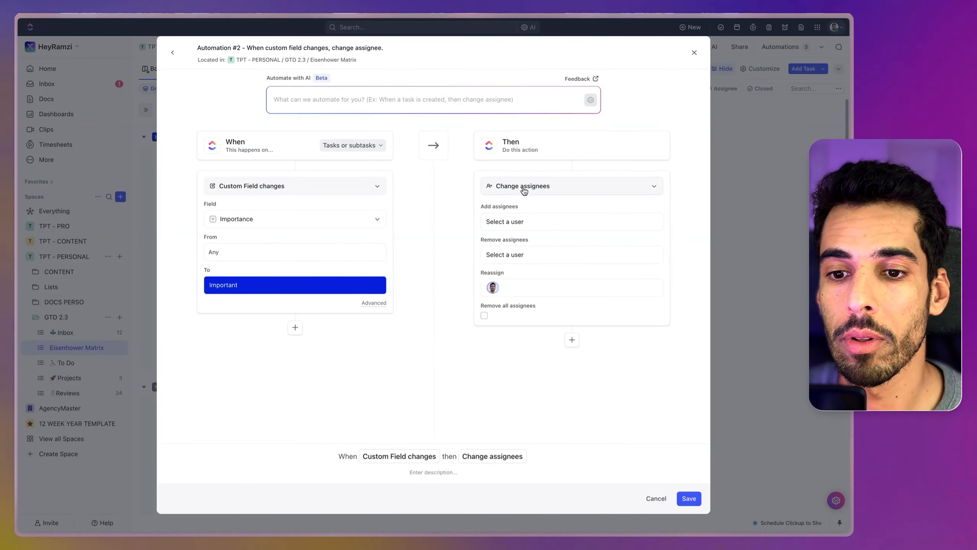
{"action": "left_click", "coordinate": [572, 340]}
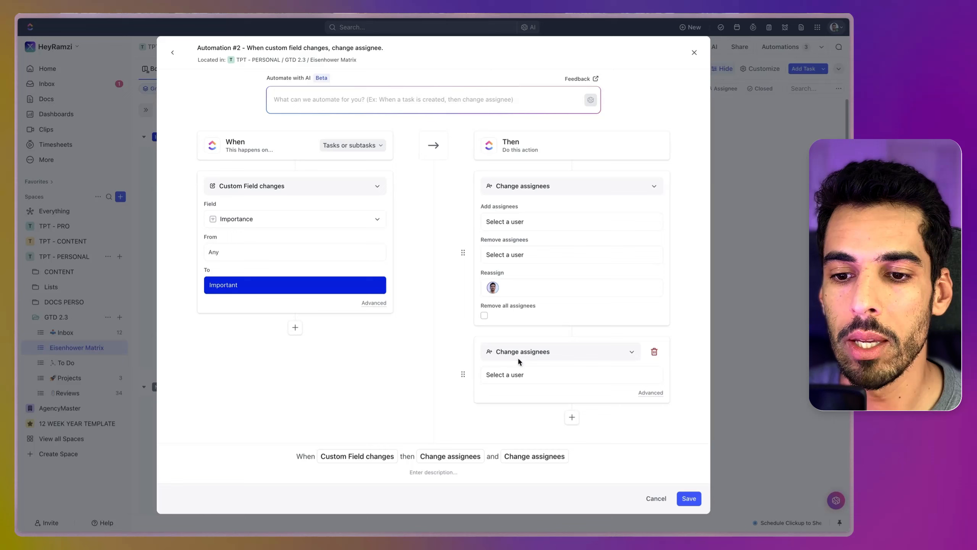
{"action": "left_click", "coordinate": [496, 354]}
{"action": "type", "text": "m"}
{"action": "left_click", "coordinate": [520, 394]}
{"action": "left_click", "coordinate": [521, 390]}
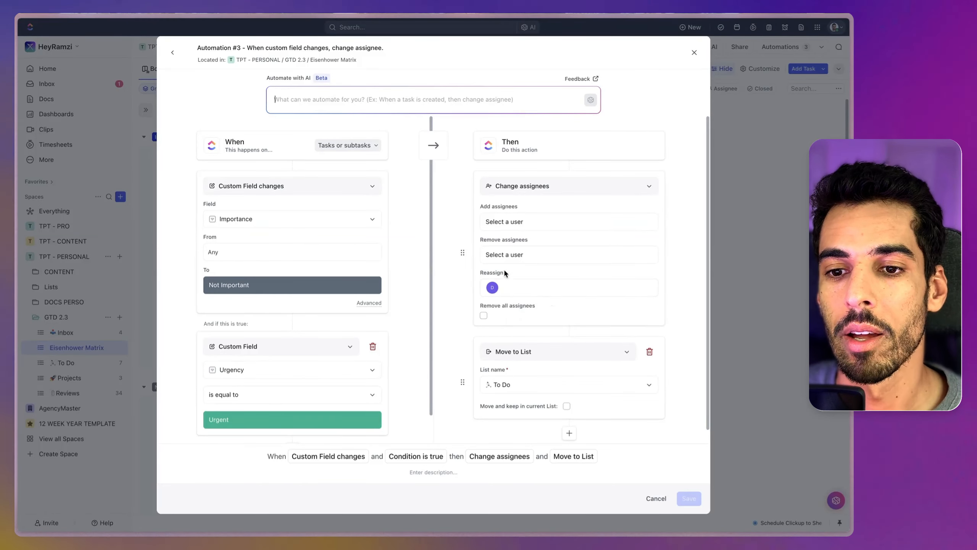
Step: Add a Change tags action to the automation for Not Important tasks that are Urgent
{"action": "scroll", "coordinate": [495, 295], "scroll_direction": "down", "scroll_amount": 1}
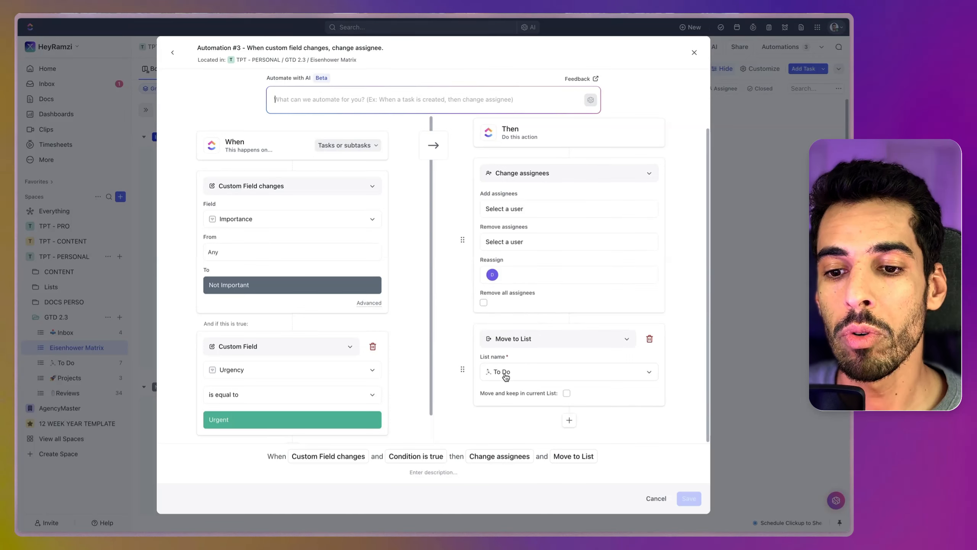
{"action": "left_click", "coordinate": [570, 420]}
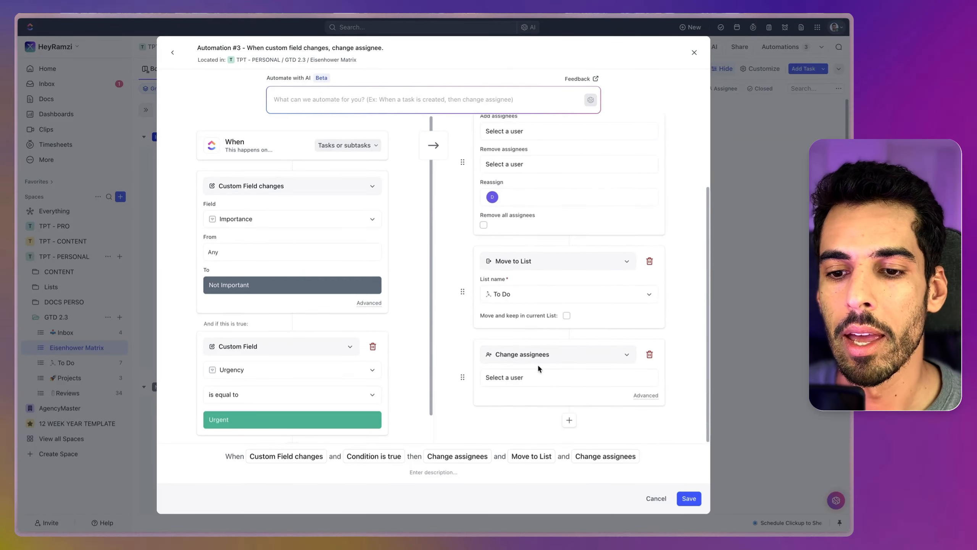
{"action": "left_click", "coordinate": [526, 354]}
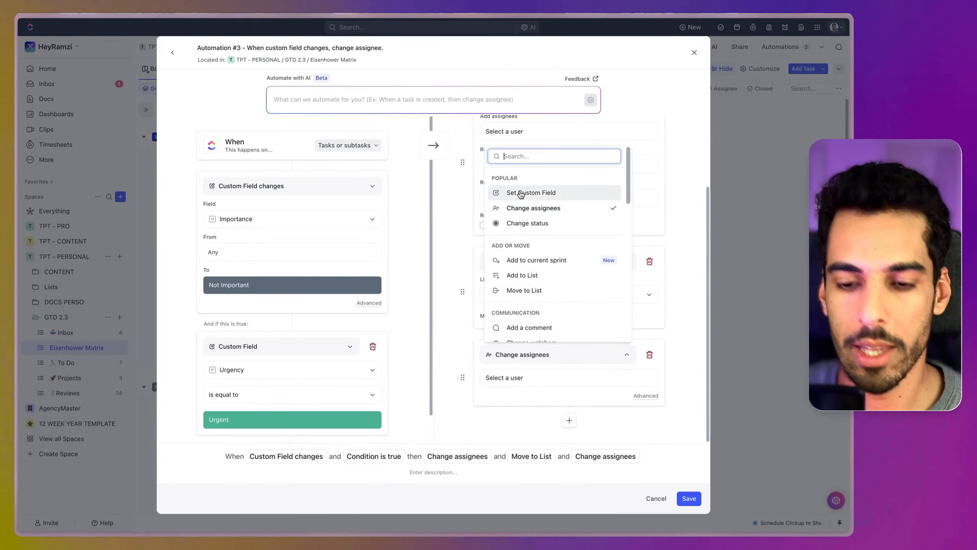
{"action": "type", "text": "tag"}
{"action": "left_click", "coordinate": [509, 402]}
Step: Set the Change tags action to add the delegated tag, save the automation and close the automations window
{"action": "left_click", "coordinate": [514, 422]}
{"action": "left_click", "coordinate": [471, 373]}
{"action": "left_click", "coordinate": [496, 385]}
{"action": "left_click", "coordinate": [508, 409]}
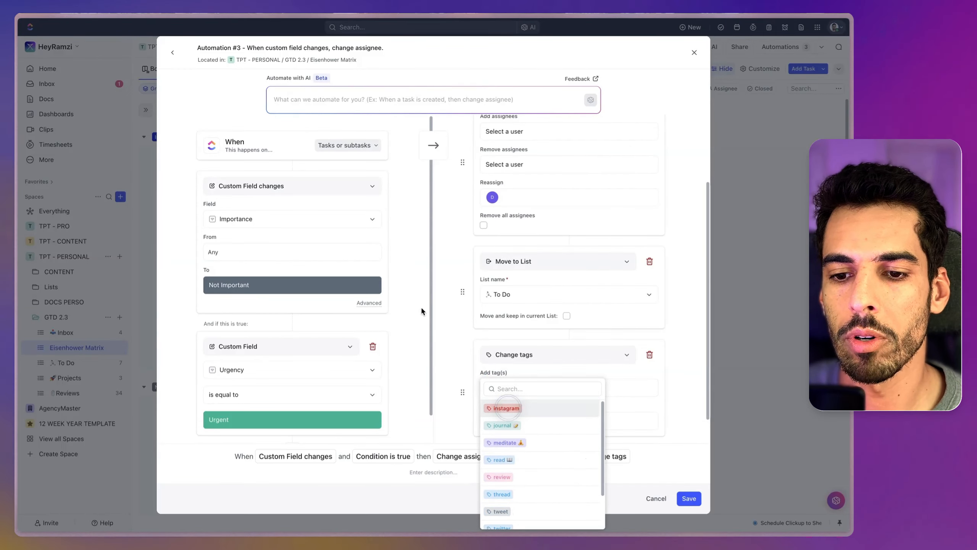
{"action": "left_click", "coordinate": [478, 321]}
{"action": "scroll", "coordinate": [490, 322], "scroll_direction": "down", "scroll_amount": 1}
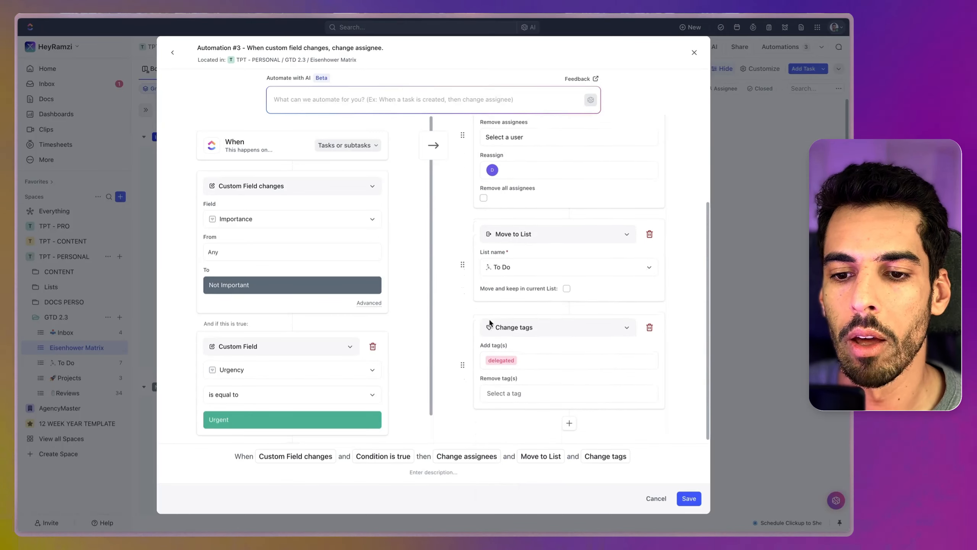
{"action": "left_click", "coordinate": [689, 498]}
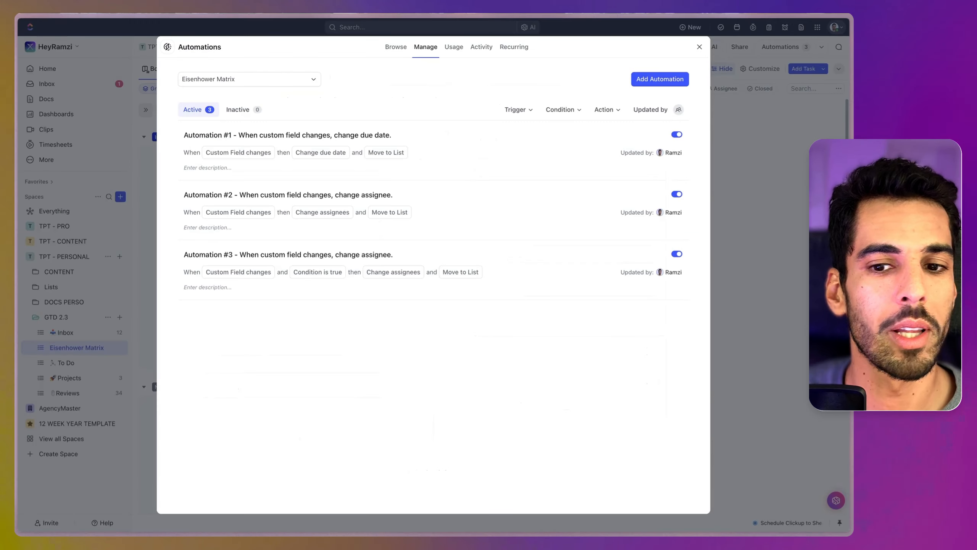
{"action": "left_click", "coordinate": [699, 47]}
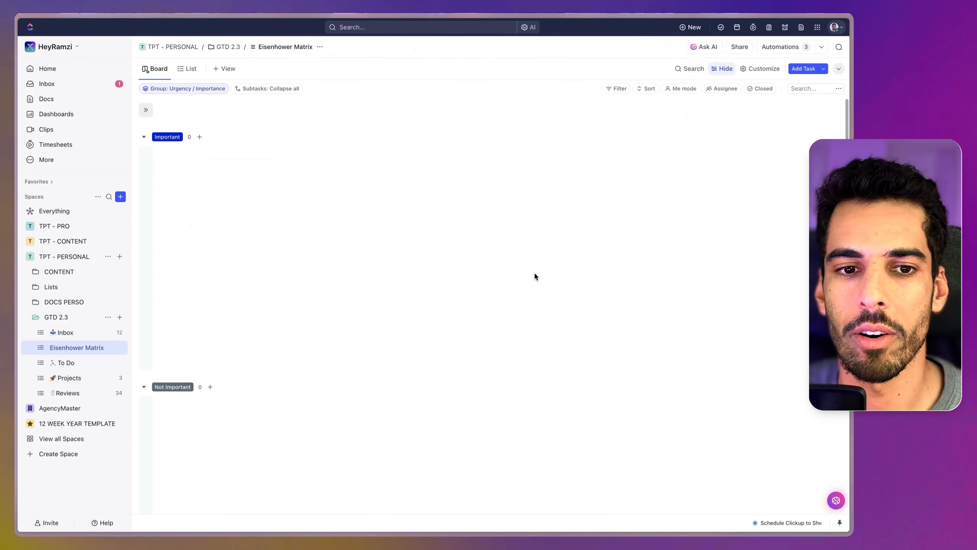
Step: In the Inbox, set the quarterly performance report, time-sensitive marketing campaign and critical customer feedback tasks to PRIORITIZE
{"action": "left_click", "coordinate": [65, 332]}
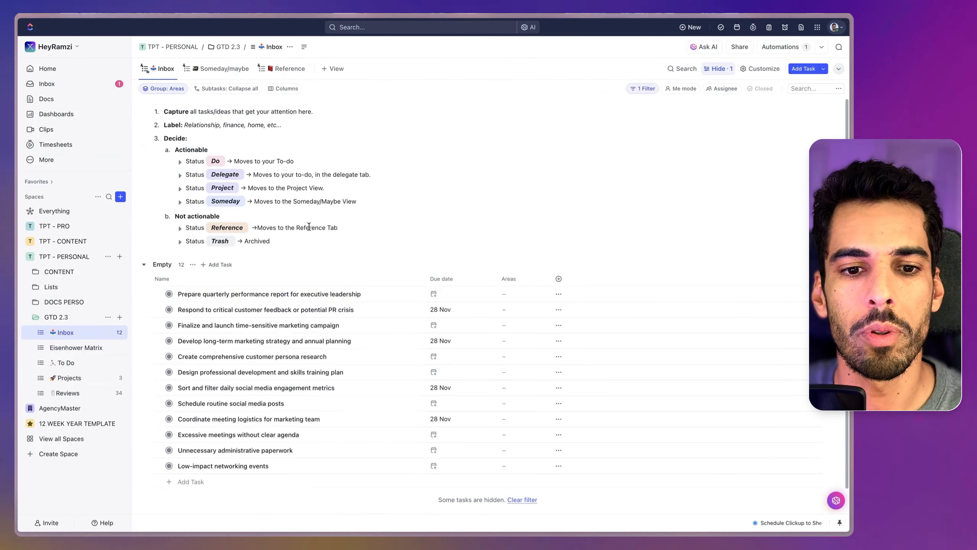
{"action": "left_click", "coordinate": [169, 294]}
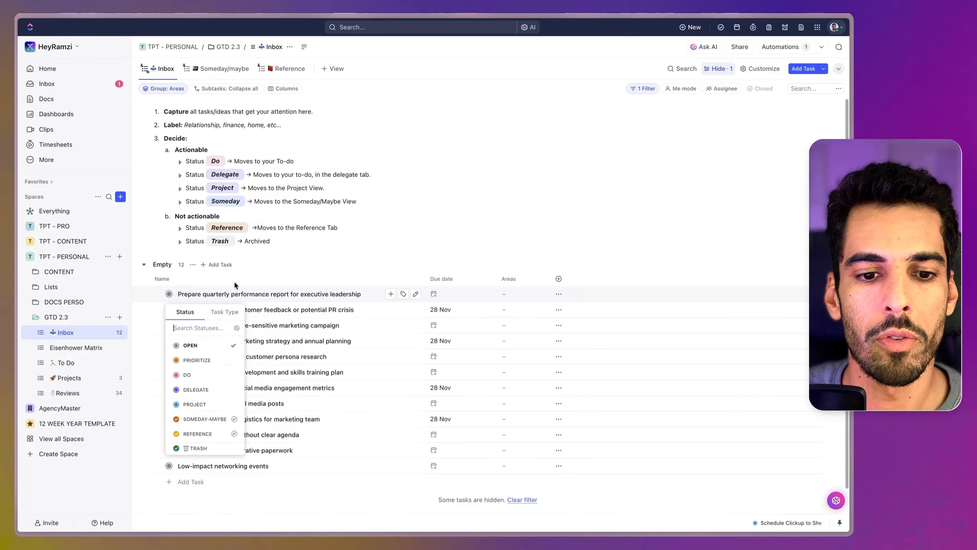
{"action": "left_click", "coordinate": [203, 361]}
{"action": "left_click", "coordinate": [169, 310]}
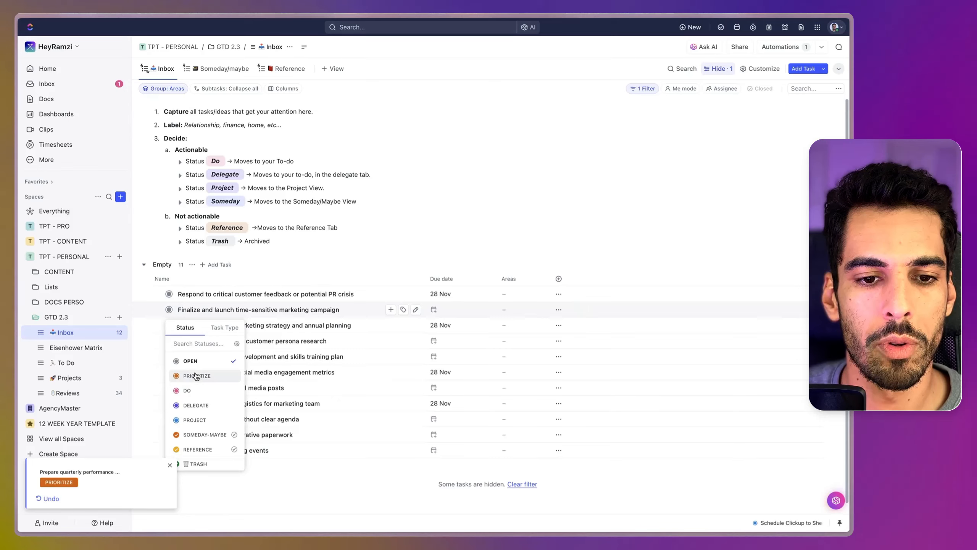
{"action": "left_click", "coordinate": [196, 375]}
{"action": "left_click", "coordinate": [169, 294]}
{"action": "left_click", "coordinate": [192, 360]}
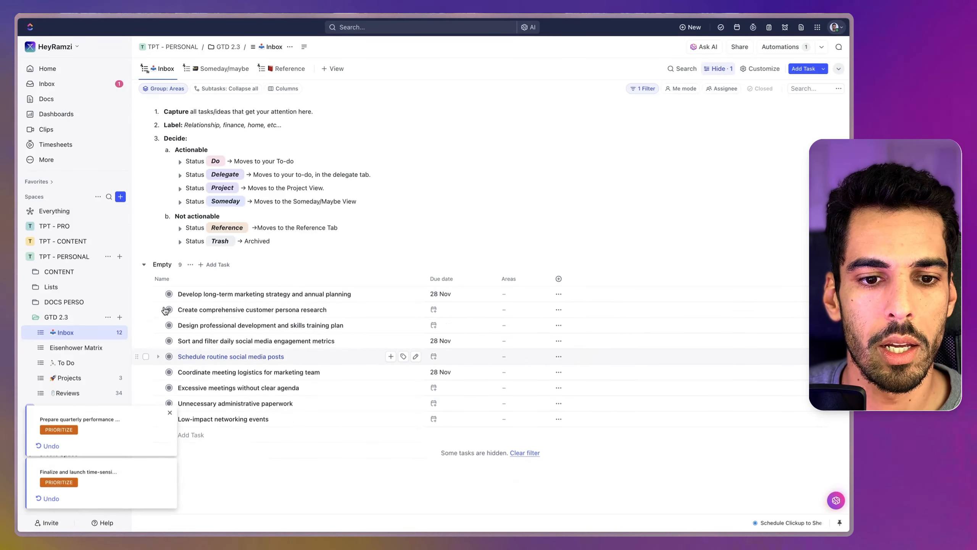
Step: Set the long-term marketing strategy, customer persona research and professional development plan tasks to PRIORITIZE
{"action": "left_click", "coordinate": [169, 294]}
{"action": "left_click", "coordinate": [192, 360]}
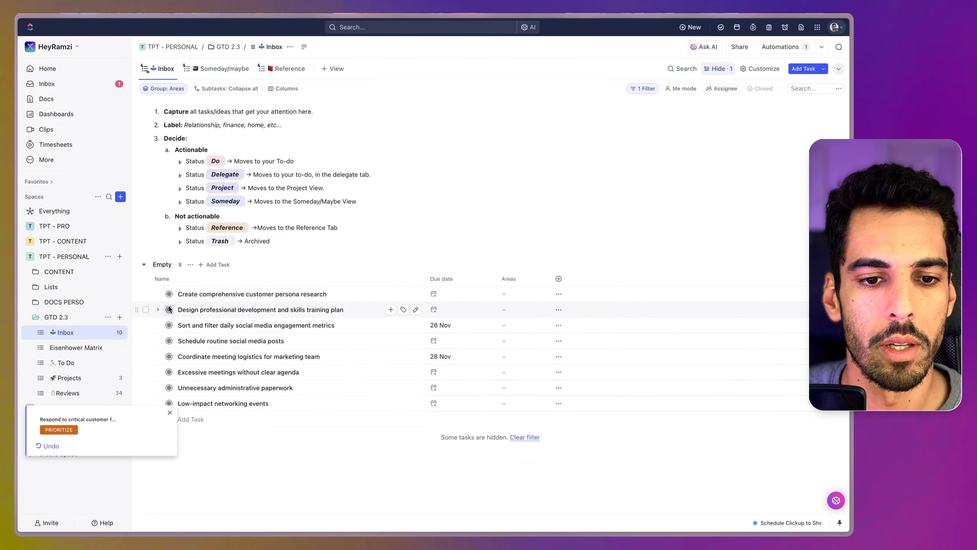
{"action": "left_click", "coordinate": [168, 293]}
{"action": "left_click", "coordinate": [194, 360]}
{"action": "left_click", "coordinate": [168, 293]}
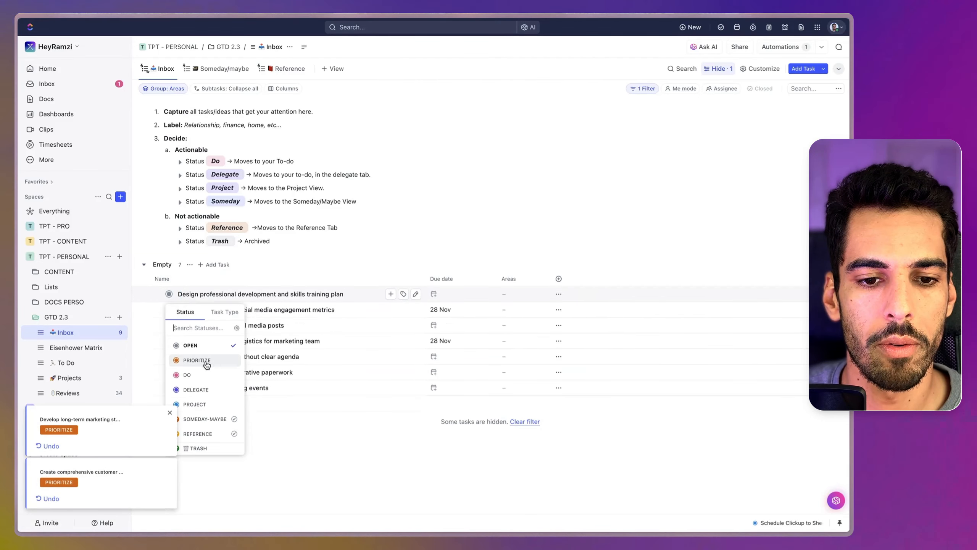
{"action": "left_click", "coordinate": [198, 361]}
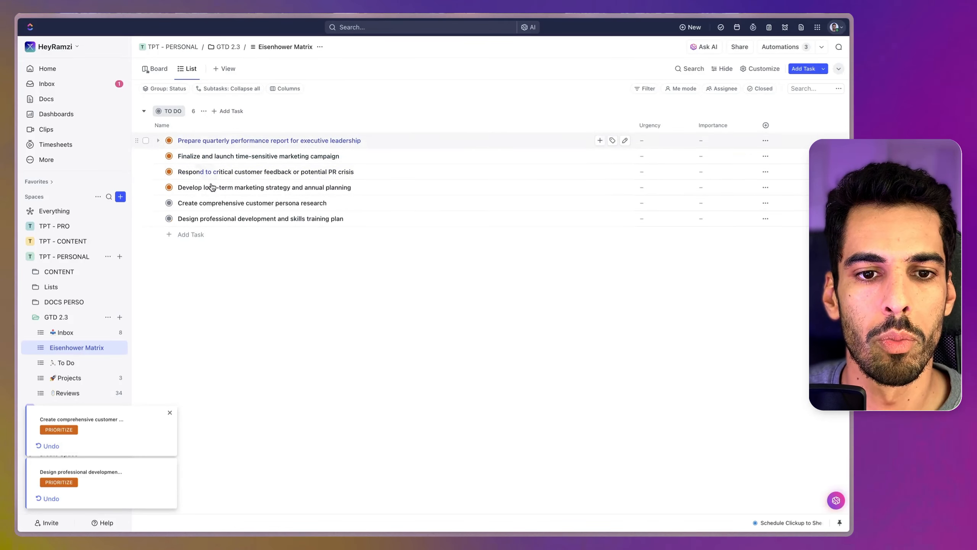
Step: Set the Inbox tasks for social media engagement metrics, meeting logistics, routine social media posts and excessive meetings to PRIORITIZE
{"action": "left_click", "coordinate": [84, 336]}
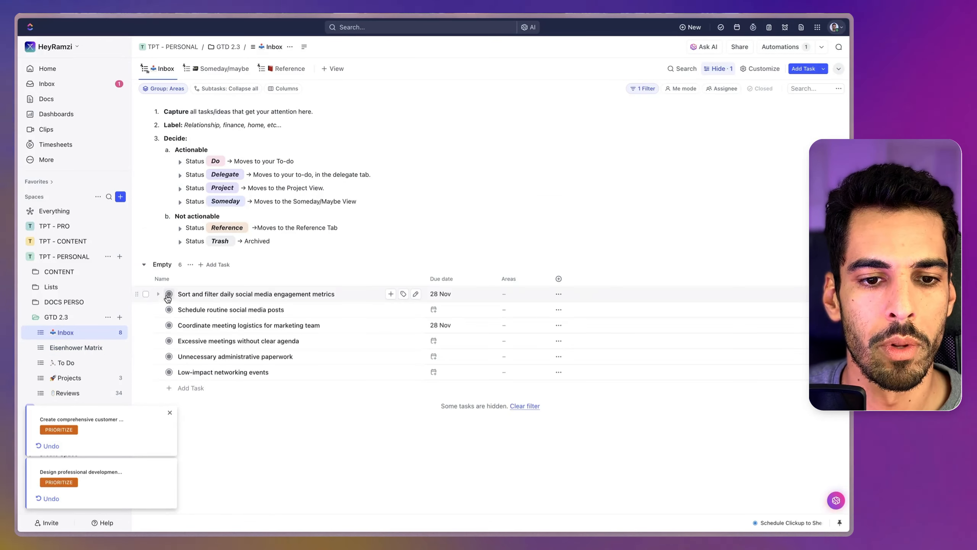
{"action": "left_click", "coordinate": [169, 293]}
{"action": "left_click", "coordinate": [197, 360]}
{"action": "left_click", "coordinate": [169, 309]}
{"action": "left_click", "coordinate": [192, 361]}
{"action": "left_click", "coordinate": [169, 293]}
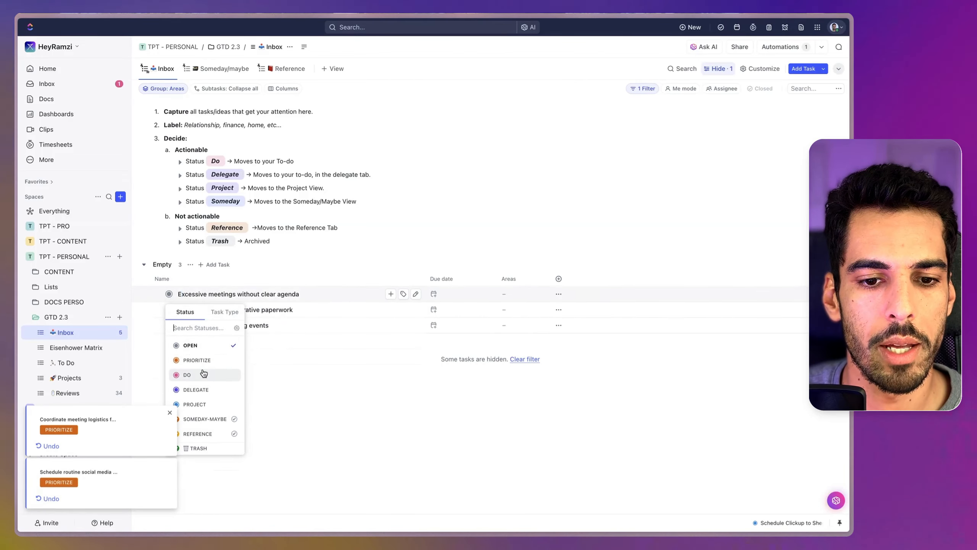
{"action": "left_click", "coordinate": [202, 364]}
Step: In the Eisenhower Matrix's List view, set Urgency to Urgent for the quarterly performance report and time-sensitive marketing campaign tasks
{"action": "left_click", "coordinate": [77, 347]}
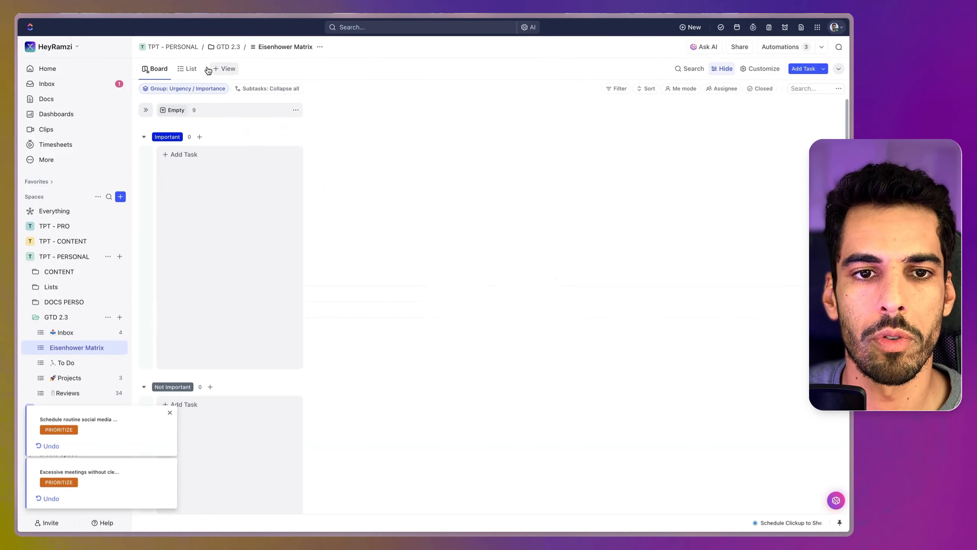
{"action": "left_click", "coordinate": [189, 68]}
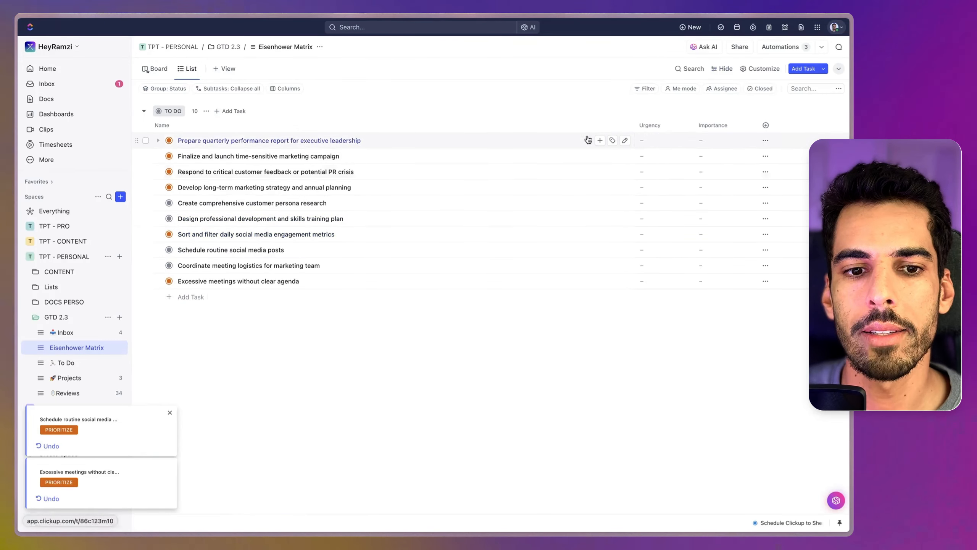
{"action": "left_click", "coordinate": [675, 144]}
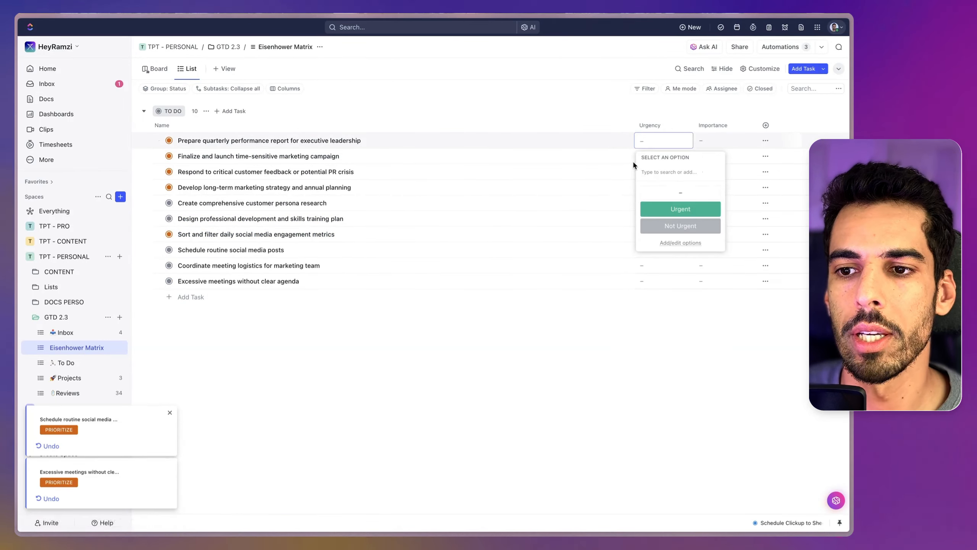
{"action": "left_click", "coordinate": [680, 209]}
{"action": "left_click", "coordinate": [664, 156]}
{"action": "left_click", "coordinate": [681, 224]}
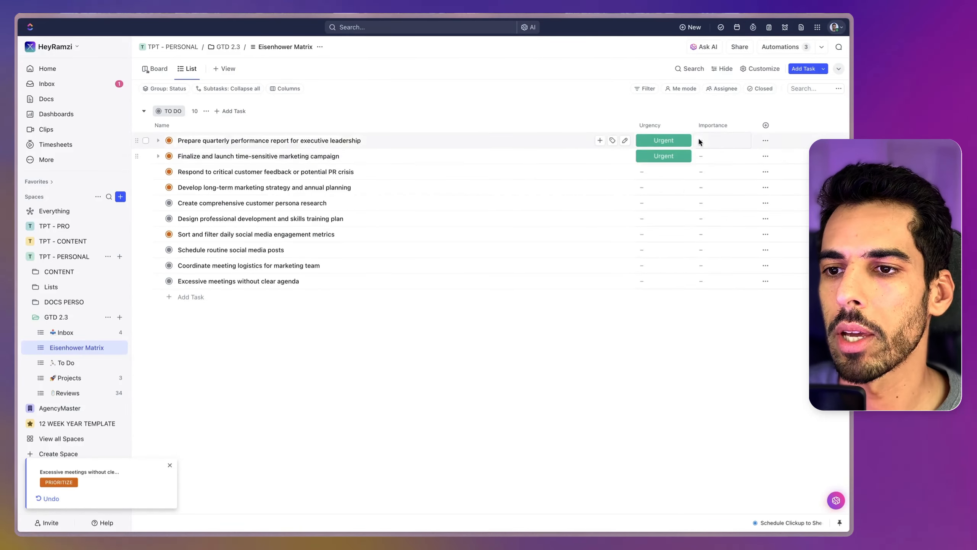
Step: Set Importance to Important for the quarterly performance report and time-sensitive marketing campaign tasks
{"action": "left_click", "coordinate": [700, 142]}
{"action": "left_click", "coordinate": [723, 209]}
{"action": "left_click", "coordinate": [716, 156]}
{"action": "left_click", "coordinate": [724, 225]}
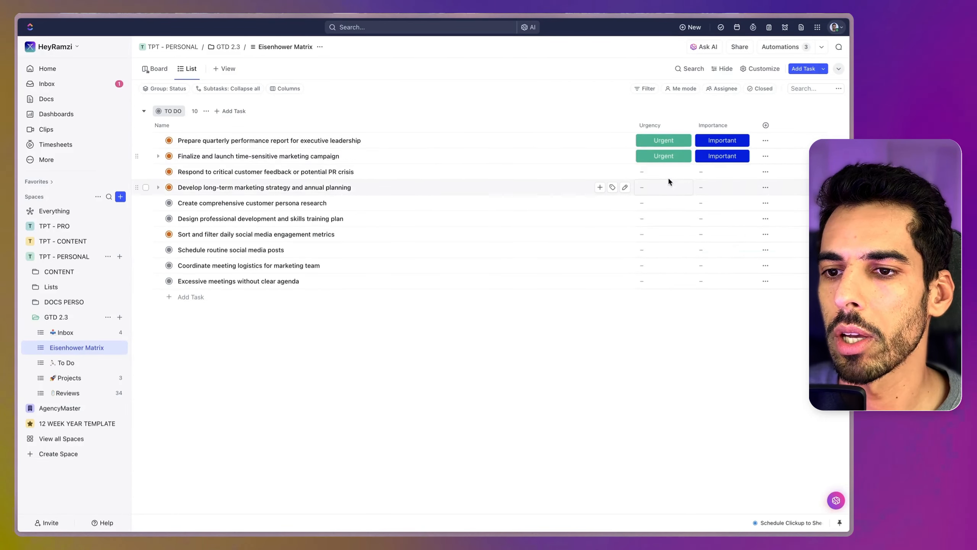
Step: Mark the critical customer feedback task as Urgent and Not Important
{"action": "left_click", "coordinate": [664, 171]}
{"action": "left_click", "coordinate": [681, 240]}
{"action": "left_click", "coordinate": [703, 174]}
{"action": "left_click", "coordinate": [709, 256]}
Step: Mark the long-term marketing strategy and customer persona research tasks as Not Urgent and Not Important
{"action": "left_click", "coordinate": [650, 188]}
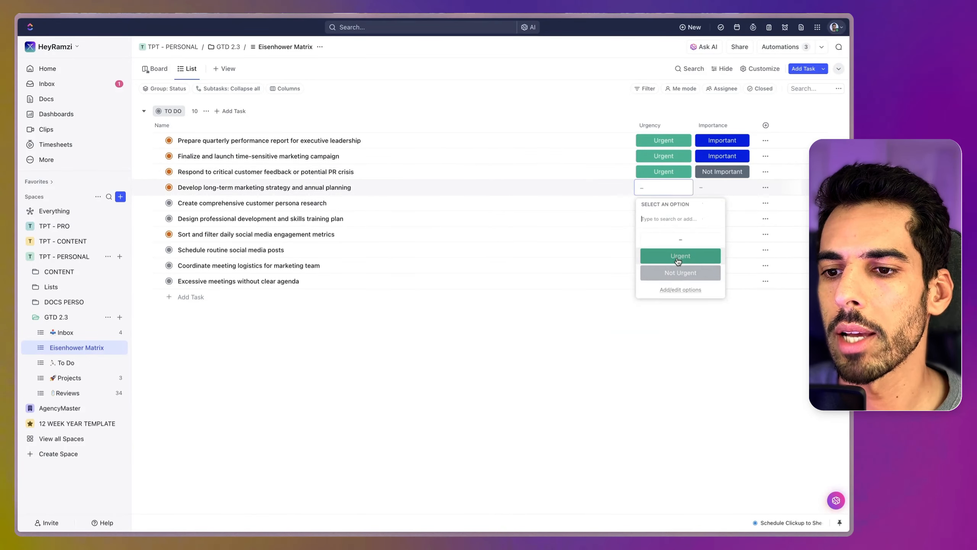
{"action": "left_click", "coordinate": [681, 272]}
{"action": "left_click", "coordinate": [712, 188]}
{"action": "left_click", "coordinate": [717, 274]}
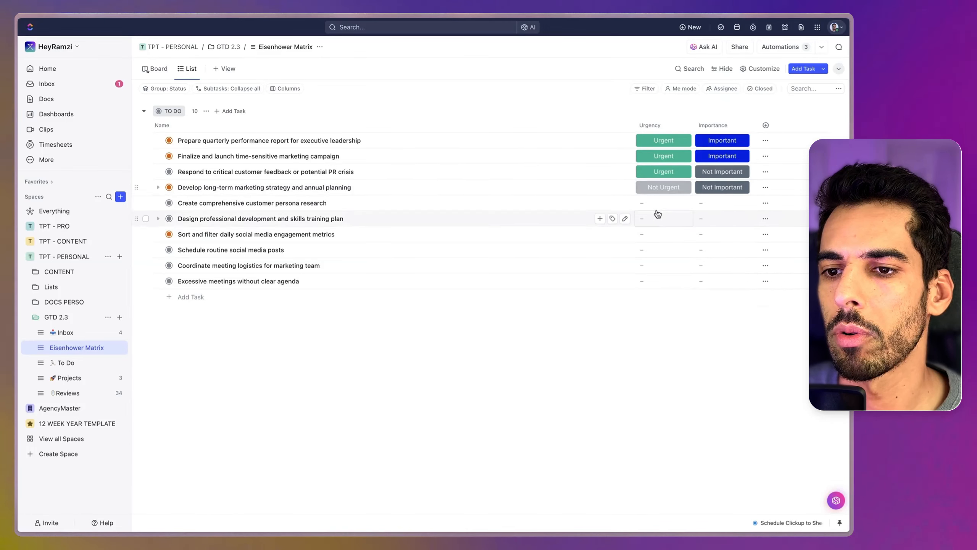
{"action": "left_click", "coordinate": [658, 202]}
{"action": "left_click", "coordinate": [673, 289]}
{"action": "left_click", "coordinate": [714, 203]}
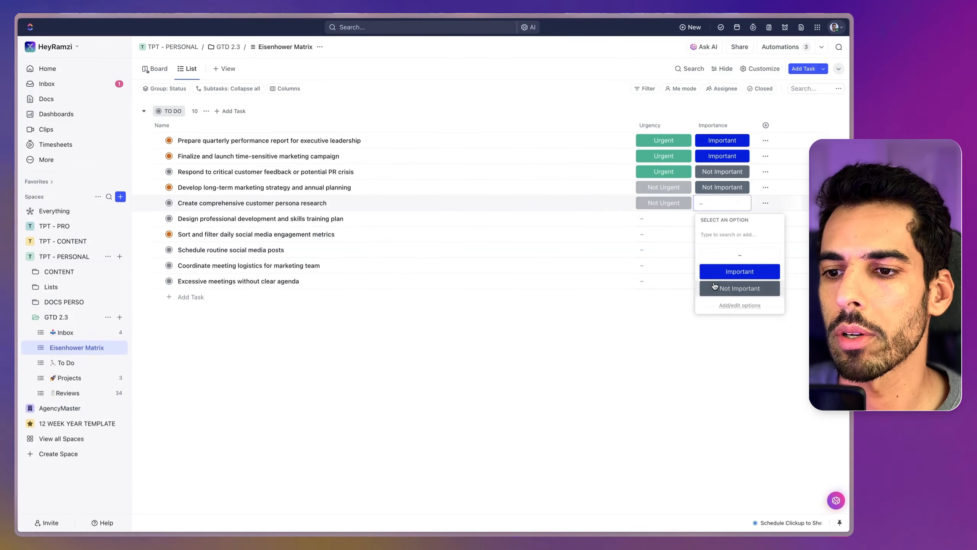
{"action": "left_click", "coordinate": [714, 288]}
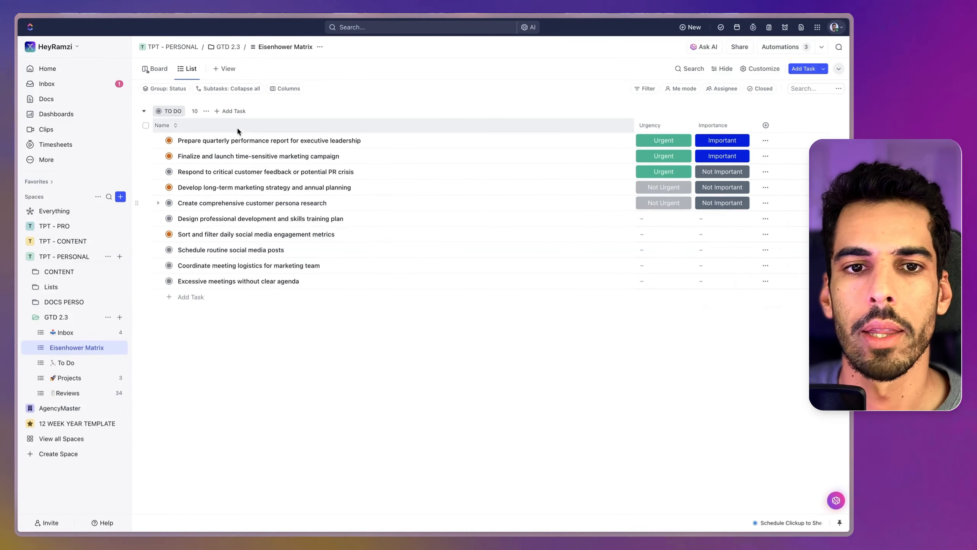
Step: In the Board view, move the social media engagement metrics task to Not Important and the professional development plan to Not Urgent and Important
{"action": "left_click", "coordinate": [158, 70]}
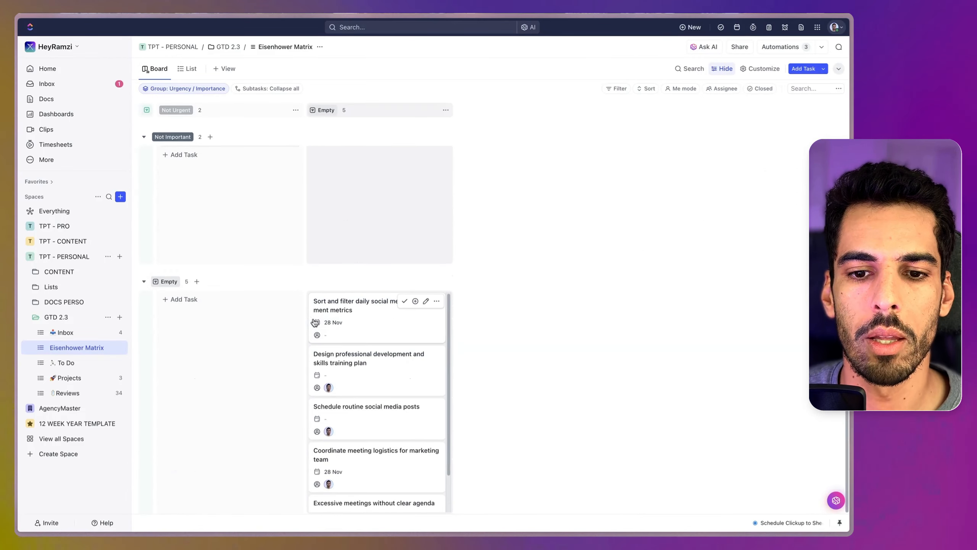
{"action": "left_click_drag", "start_coordinate": [336, 390], "coordinate": [385, 316]}
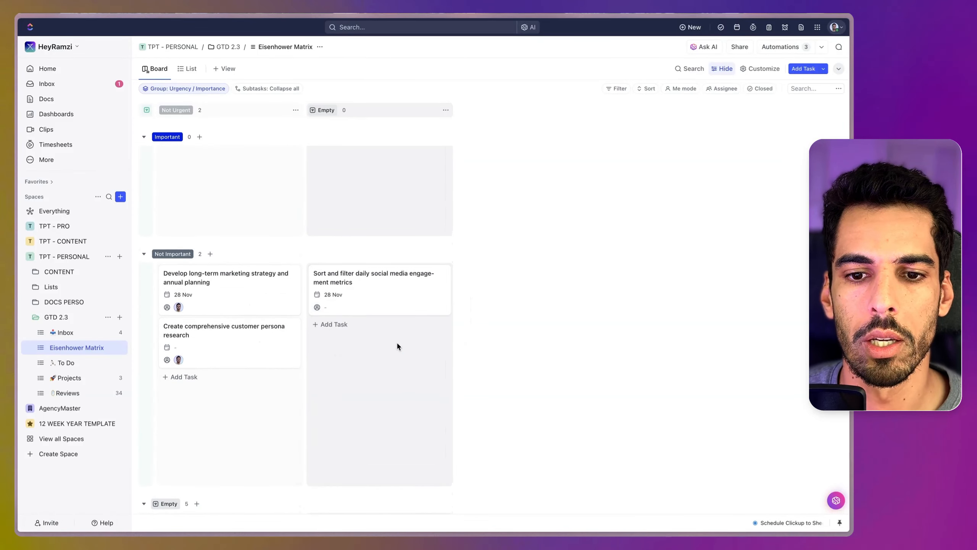
{"action": "scroll", "coordinate": [370, 362], "scroll_direction": "down", "scroll_amount": 2}
{"action": "left_click_drag", "start_coordinate": [351, 469], "coordinate": [338, 235]}
{"action": "left_click_drag", "start_coordinate": [342, 153], "coordinate": [180, 181]}
Step: Place the remaining unsorted tasks under Urgent and Not Important, and move the social media engagement metrics task to Not Urgent
{"action": "scroll", "coordinate": [320, 251], "scroll_direction": "down", "scroll_amount": 6}
{"action": "scroll", "coordinate": [321, 251], "scroll_direction": "left", "scroll_amount": 3}
{"action": "left_click_drag", "start_coordinate": [494, 347], "coordinate": [173, 208]}
{"action": "left_click", "coordinate": [145, 307]}
{"action": "left_click_drag", "start_coordinate": [525, 179], "coordinate": [355, 166]}
Step: Check the Important and Not Important rows, and move the professional development plan task to Urgent and Important
{"action": "left_click", "coordinate": [144, 137]}
{"action": "left_click", "coordinate": [144, 164]}
{"action": "left_click", "coordinate": [144, 165]}
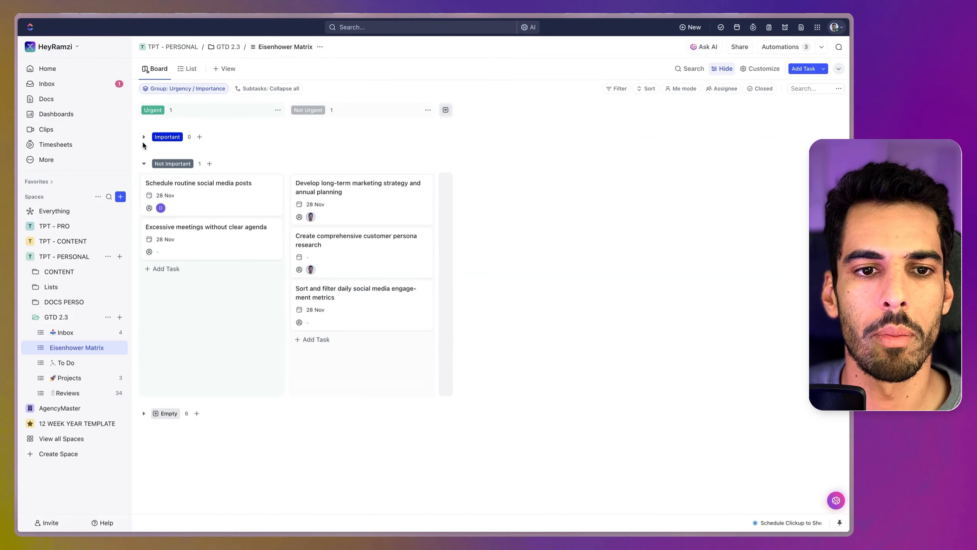
{"action": "left_click", "coordinate": [144, 137]}
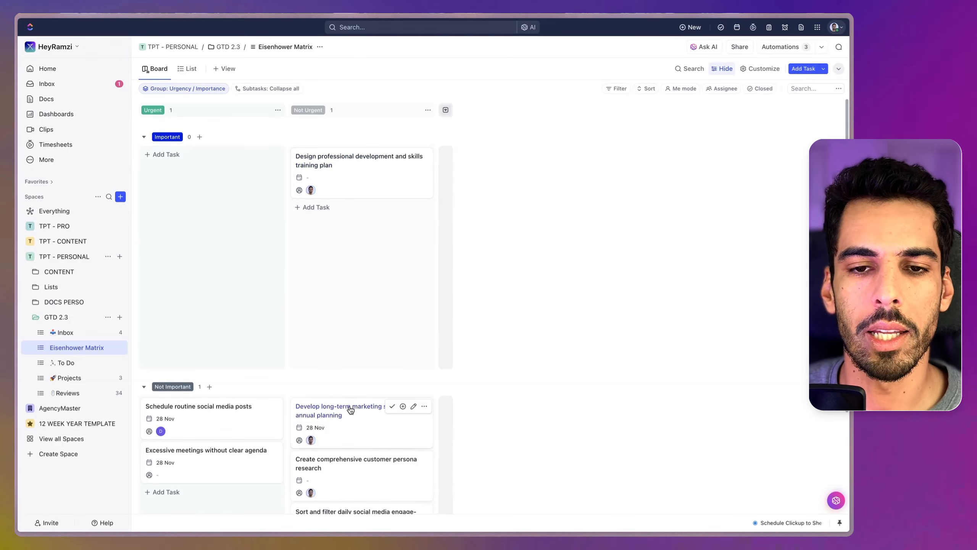
{"action": "scroll", "coordinate": [329, 245], "scroll_direction": "down", "scroll_amount": 1}
{"action": "scroll", "coordinate": [334, 263], "scroll_direction": "up", "scroll_amount": 1}
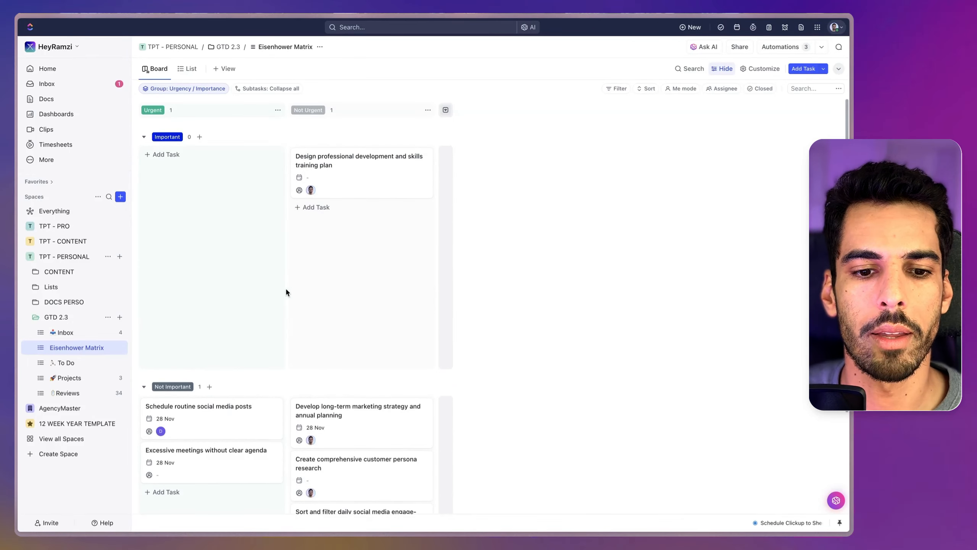
{"action": "left_click_drag", "start_coordinate": [327, 163], "coordinate": [165, 171]}
{"action": "left_click", "coordinate": [145, 164]}
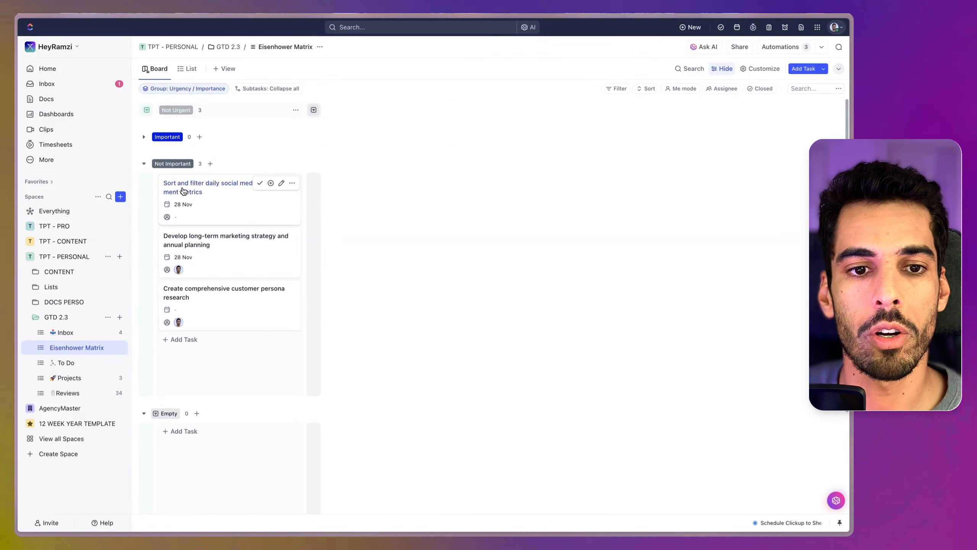
Step: Delete the customer persona research, long-term marketing strategy and social media engagement metrics tasks from the Not Urgent and Not Important quadrant
{"action": "right_click", "coordinate": [210, 290]}
{"action": "left_click", "coordinate": [242, 497]}
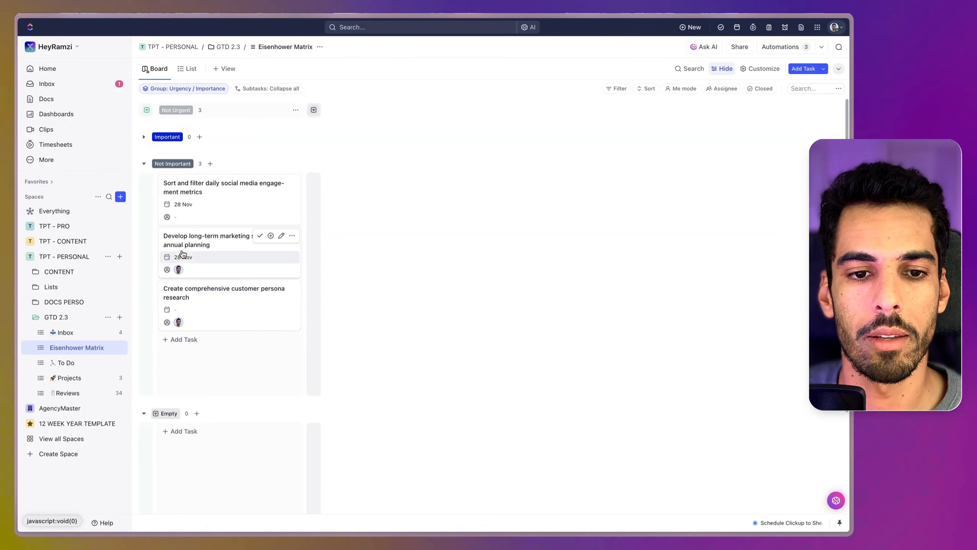
{"action": "right_click", "coordinate": [184, 257]}
{"action": "left_click", "coordinate": [233, 473]}
{"action": "right_click", "coordinate": [181, 189]}
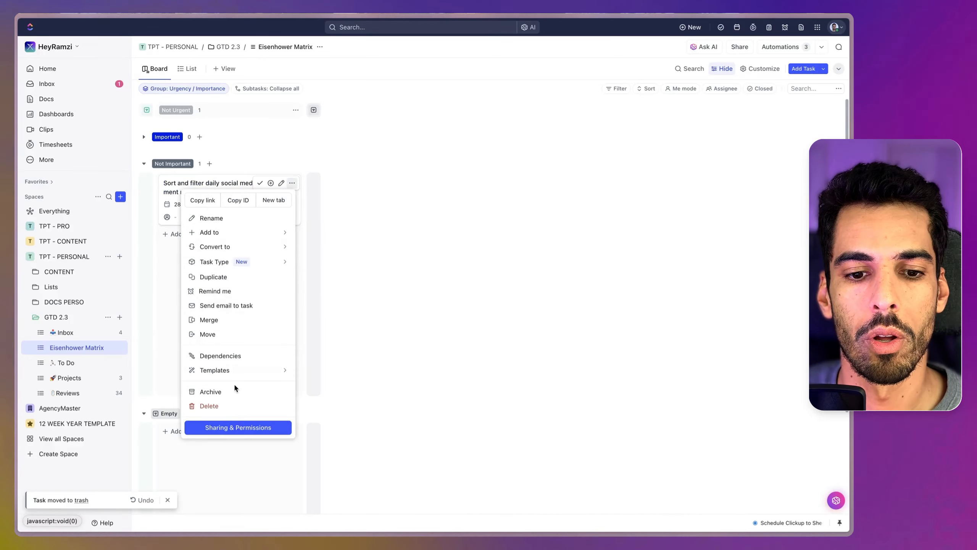
{"action": "left_click", "coordinate": [230, 406]}
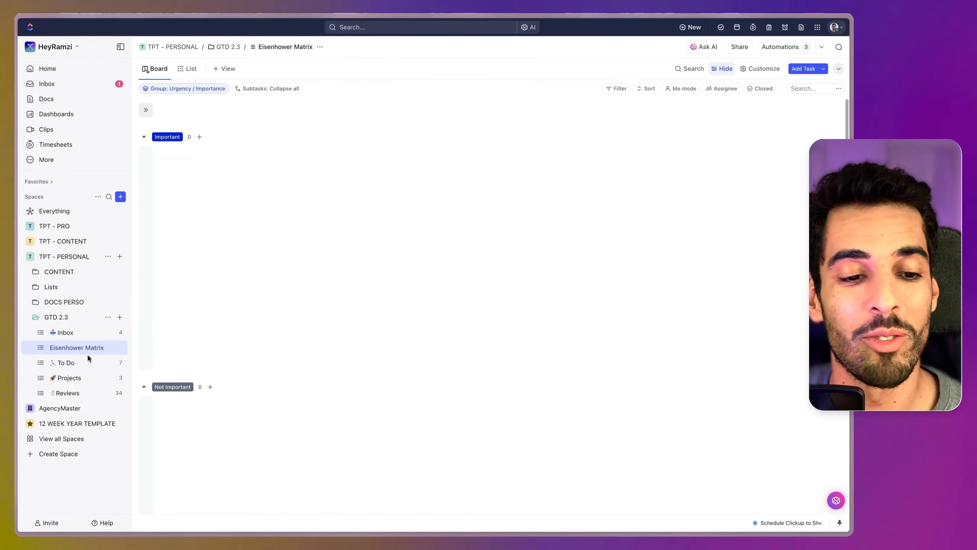
Step: In To Do, check the tasks moved from the matrix in the To-do list view against those in the Delegated view
{"action": "left_click", "coordinate": [65, 362]}
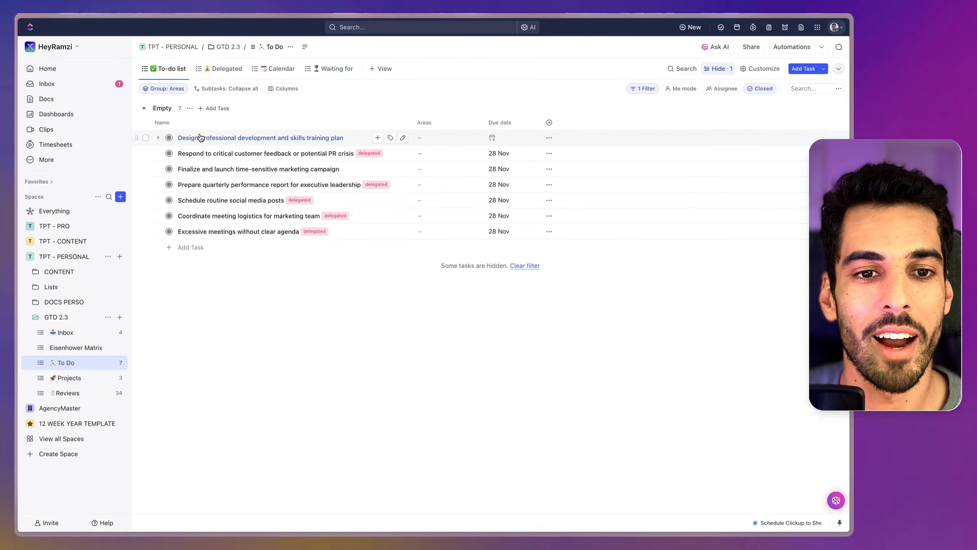
{"action": "left_click", "coordinate": [222, 68]}
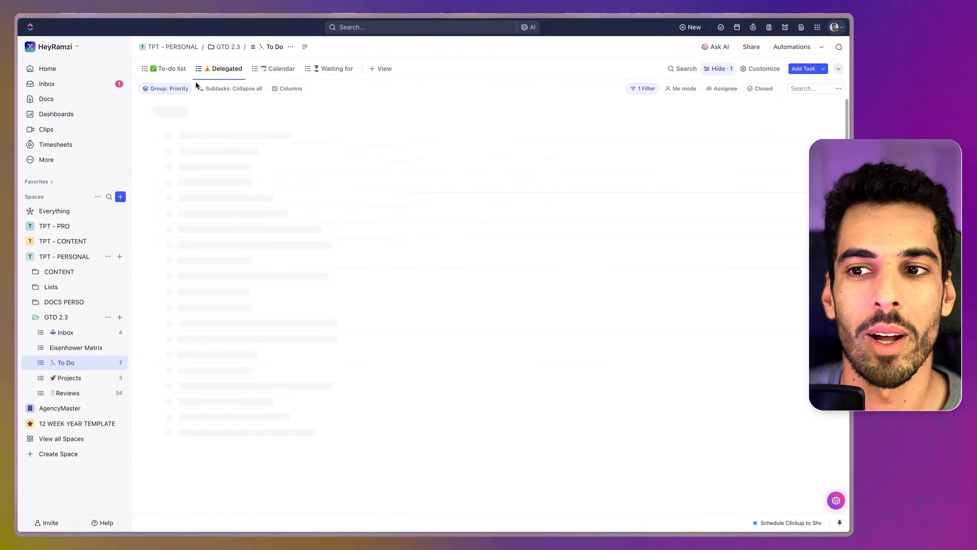
{"action": "left_click", "coordinate": [160, 71]}
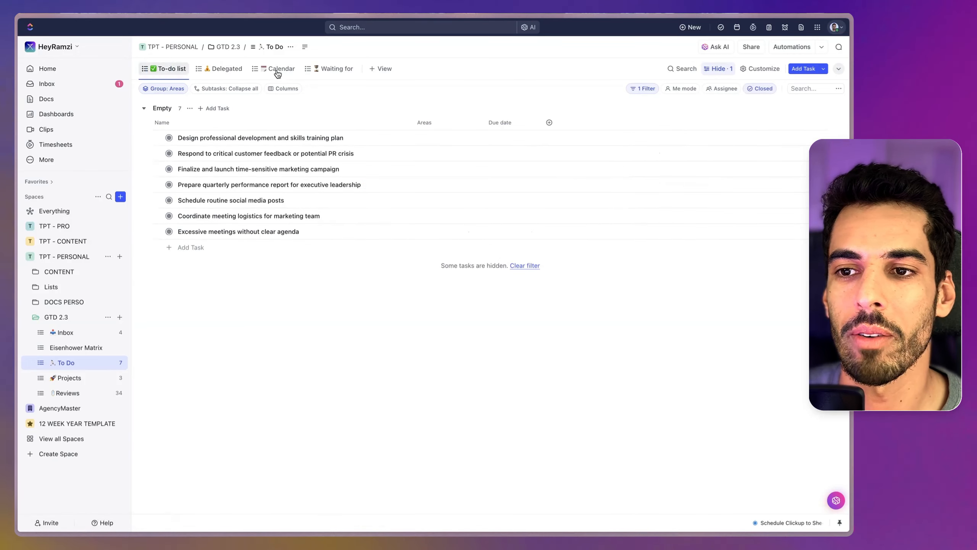
{"action": "left_click", "coordinate": [646, 88]}
{"action": "left_click", "coordinate": [77, 348]}
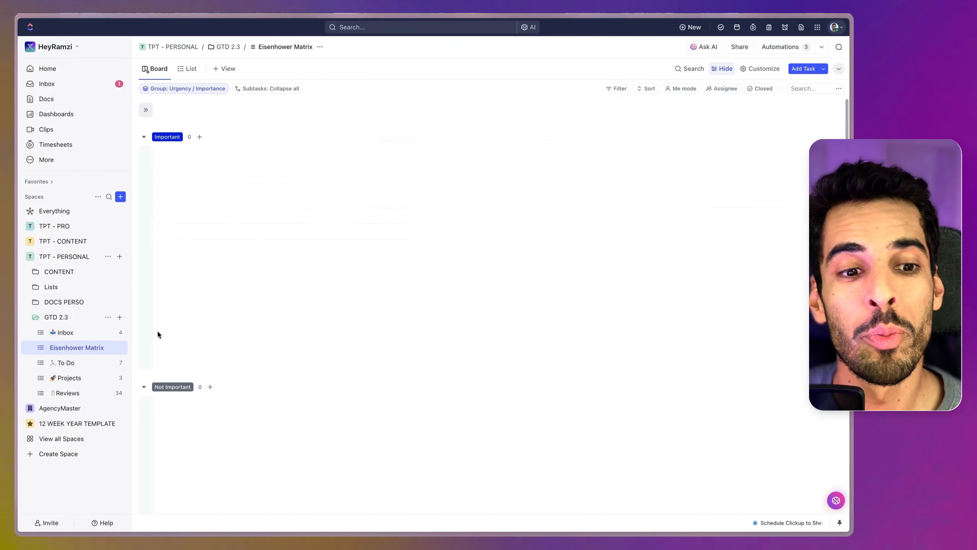
{"action": "left_click", "coordinate": [72, 368]}
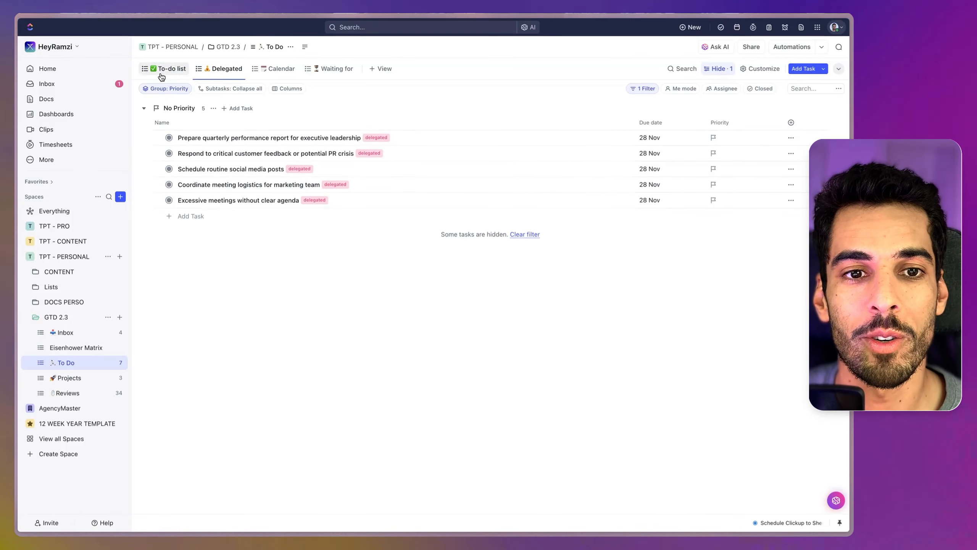
{"action": "left_click", "coordinate": [162, 76]}
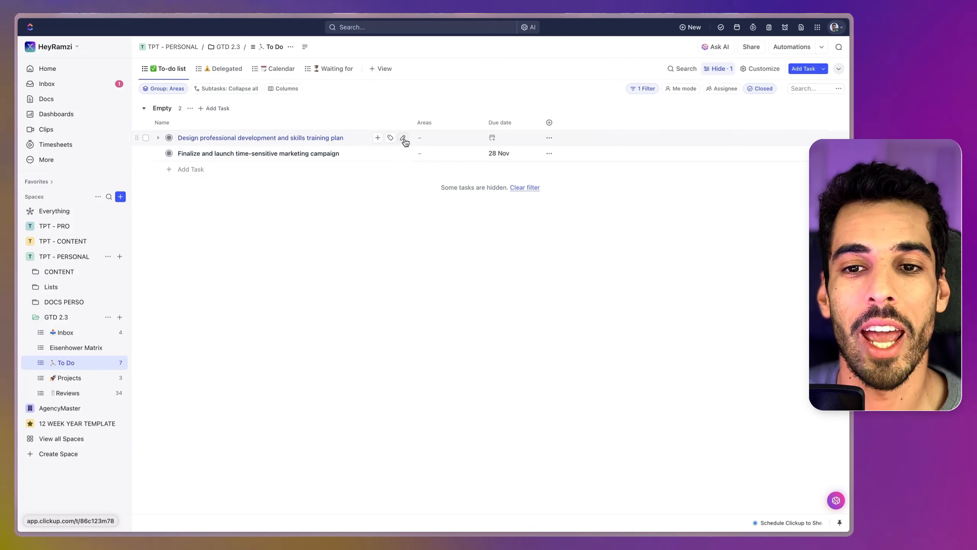
{"action": "left_click", "coordinate": [226, 70]}
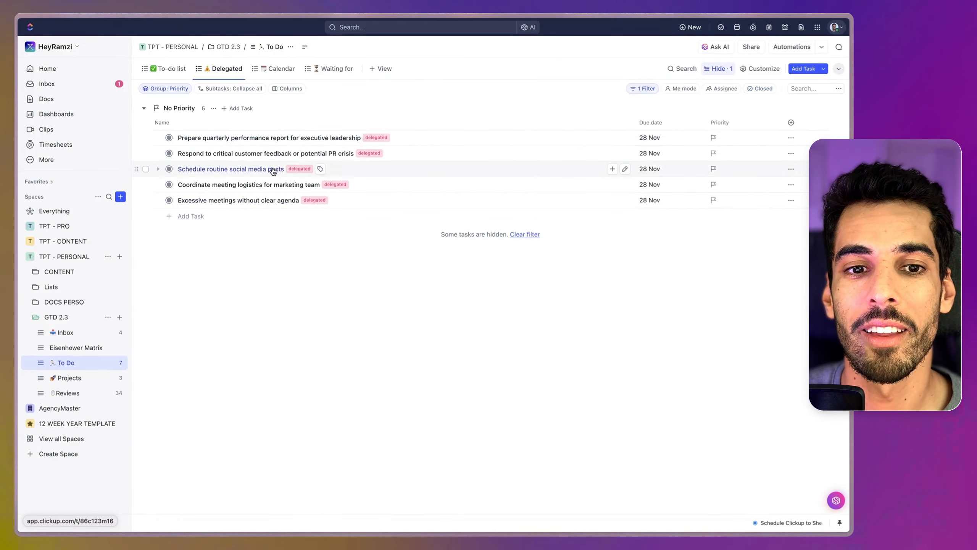